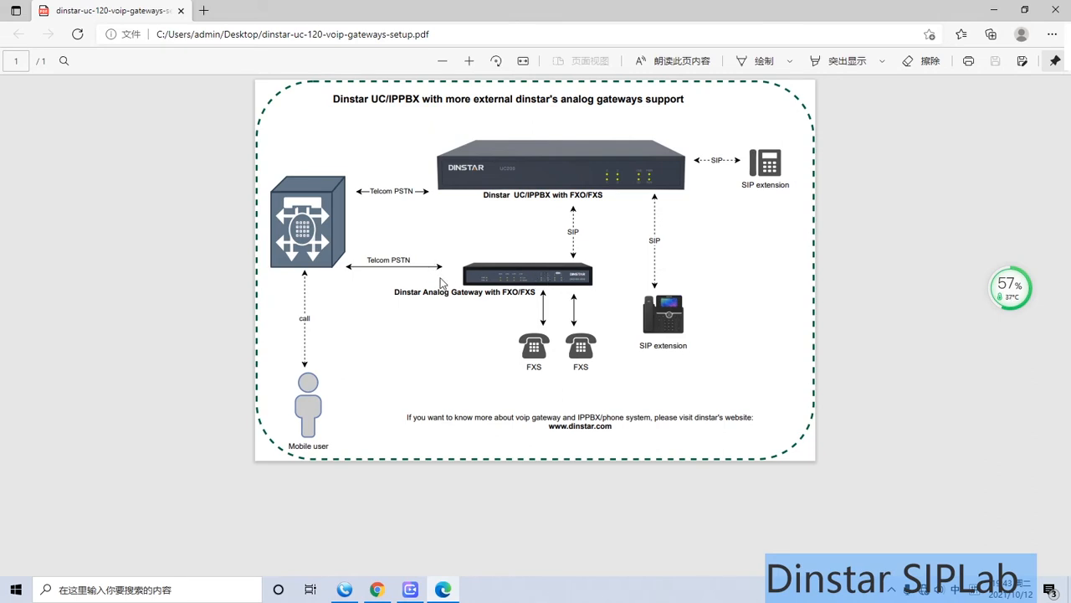
# - Review the DAG1000-4S4O hybrid gateway product page, then return to the gateway management tab
pyautogui.hotkey('alt', 'Tab')
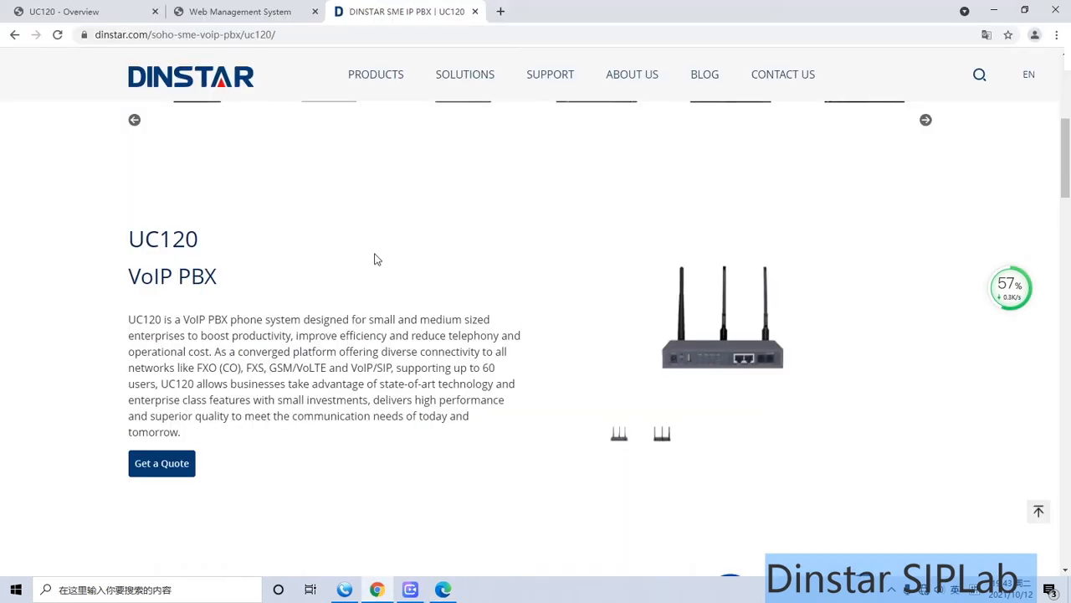
pyautogui.scroll(-1, 550, 310)
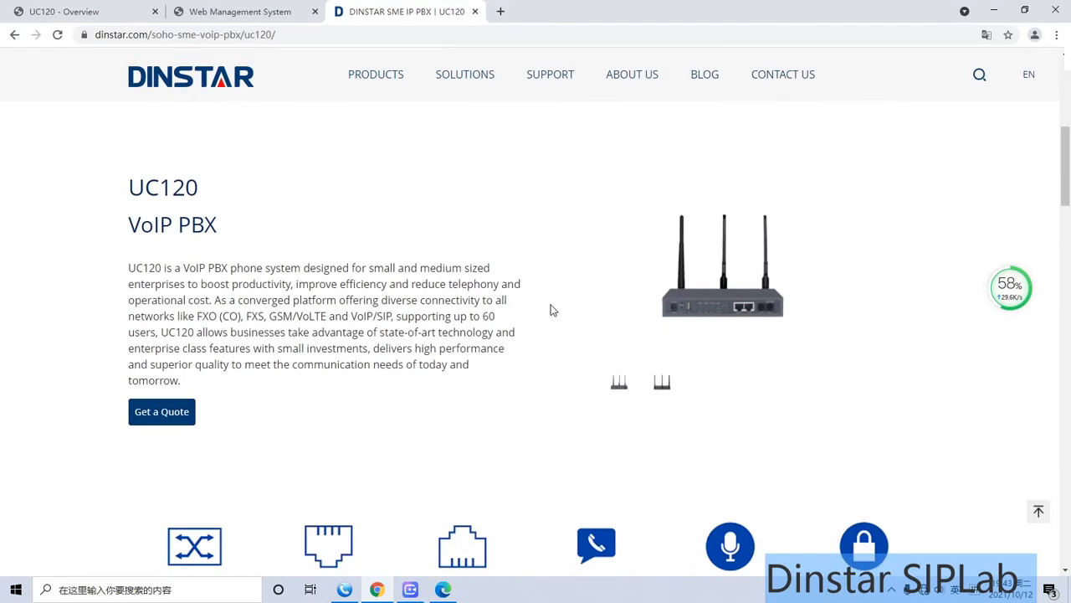
pyautogui.scroll(2, 550, 299)
pyautogui.scroll(2, 550, 299)
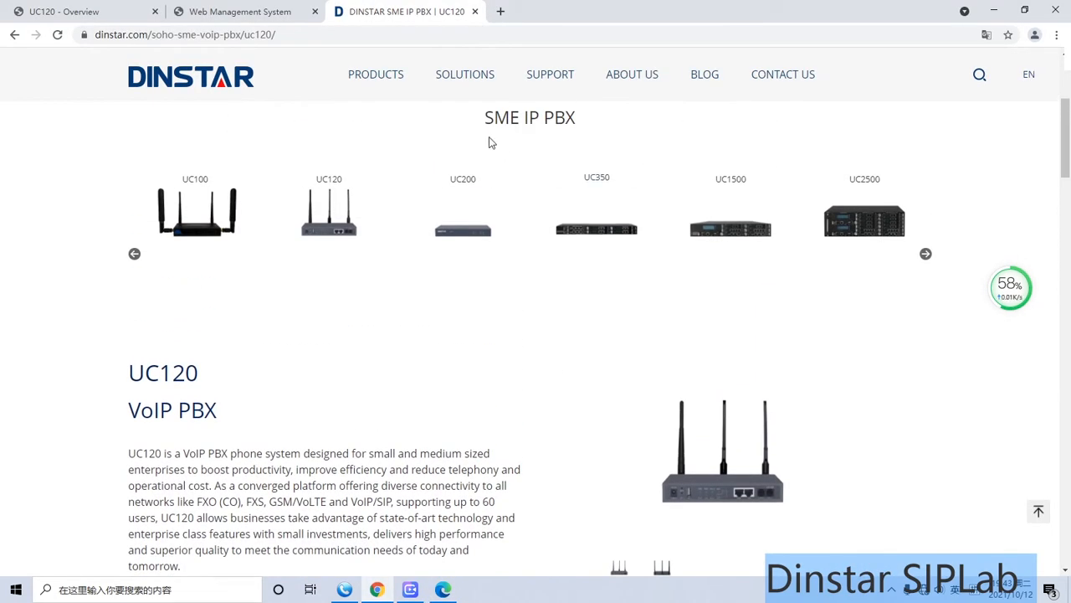
pyautogui.moveTo(376, 75)
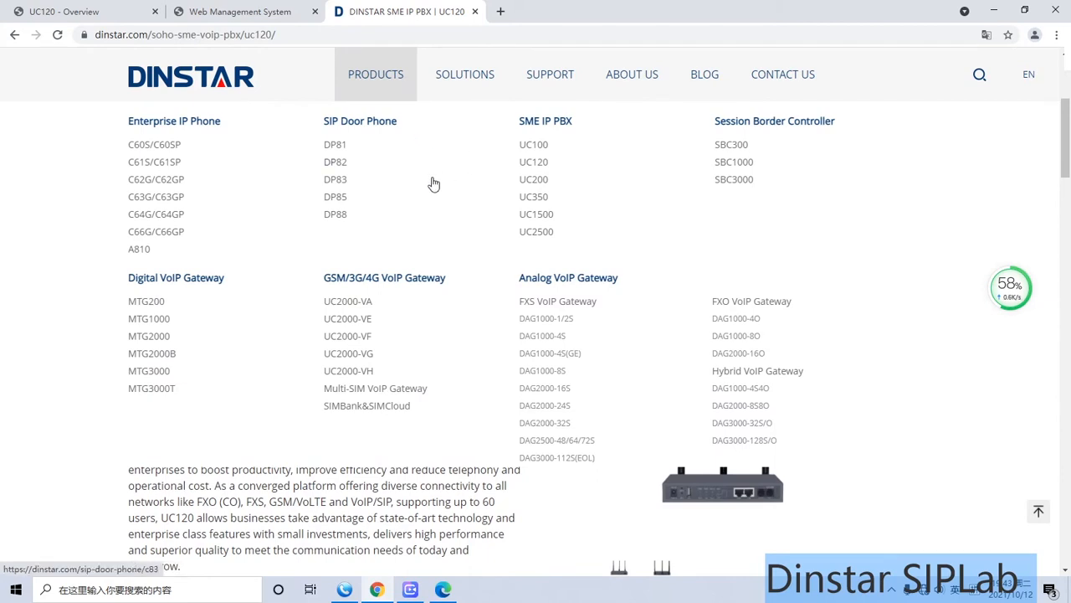
pyautogui.click(757, 370)
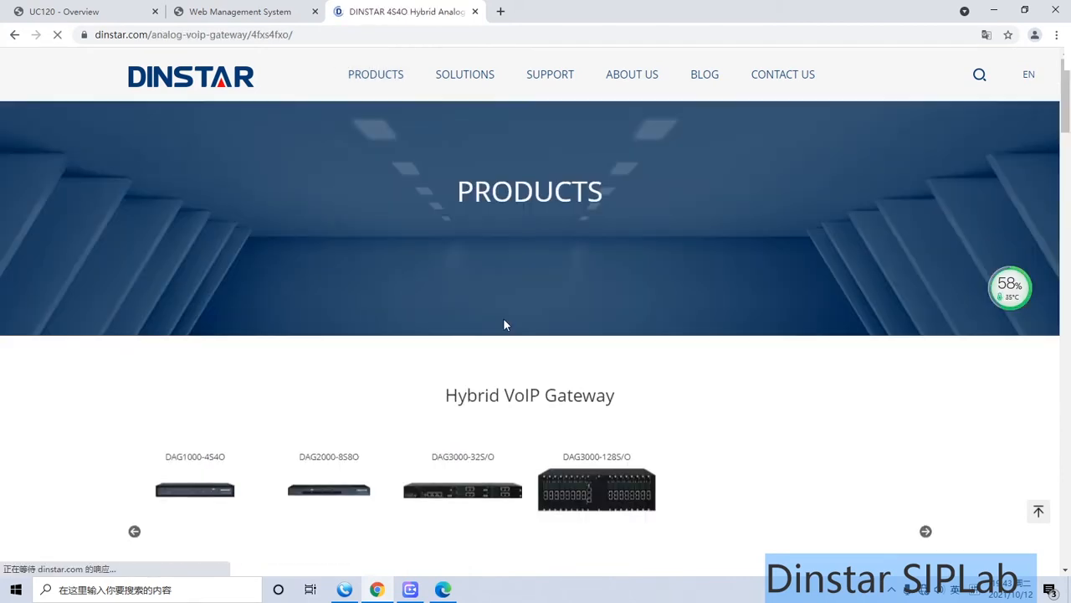
pyautogui.scroll(-3, 503, 318)
pyautogui.scroll(-4, 410, 319)
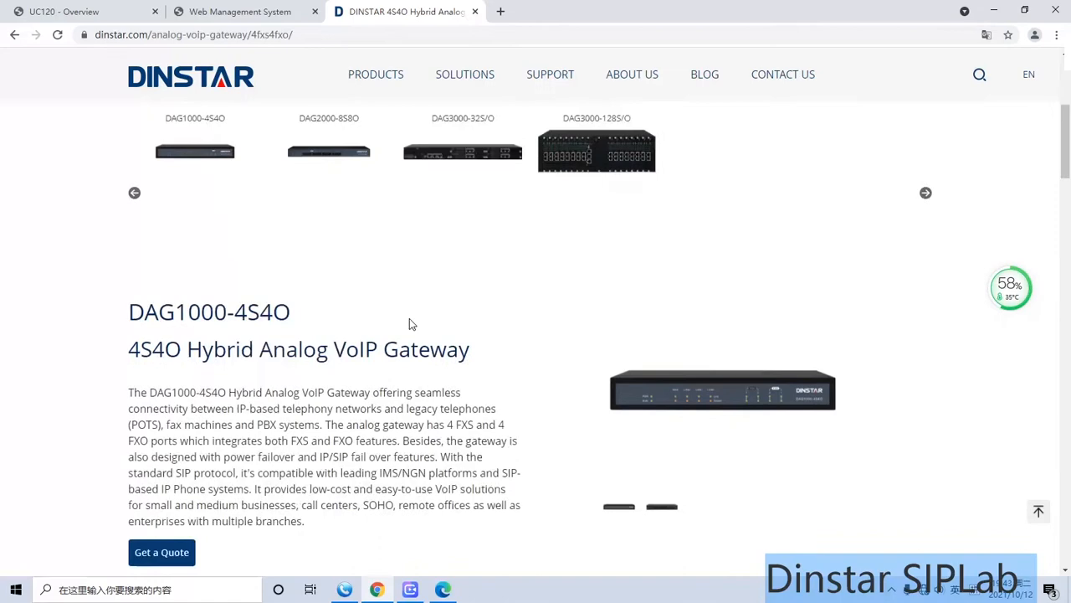
pyautogui.scroll(-3, 410, 319)
pyautogui.scroll(-2, 411, 319)
pyautogui.scroll(-3, 410, 319)
pyautogui.scroll(-3, 410, 315)
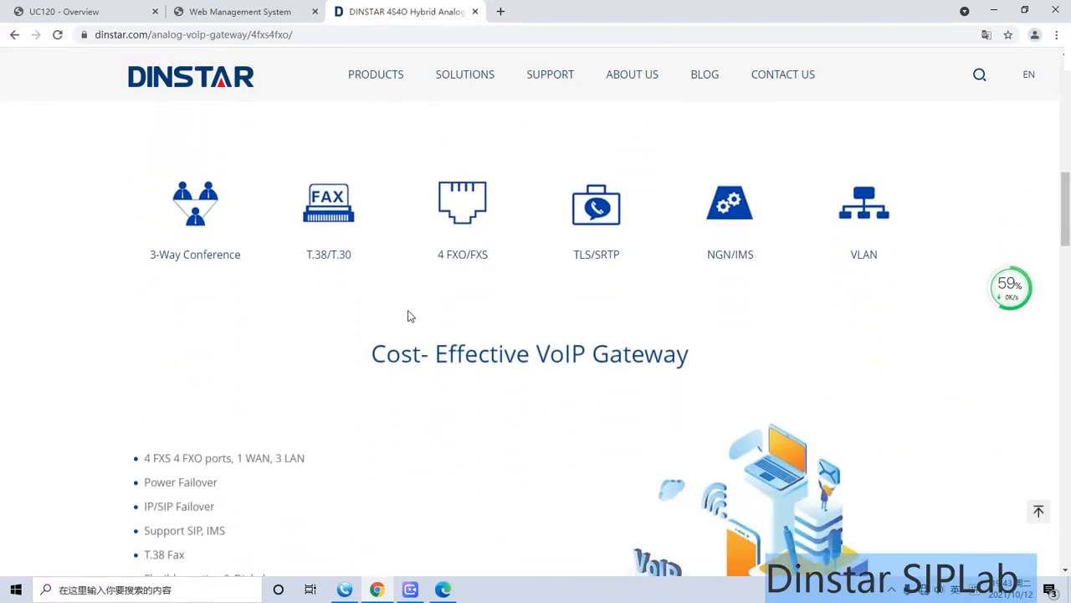
pyautogui.scroll(-2, 410, 315)
pyautogui.scroll(2, 410, 316)
pyautogui.scroll(-3, 208, 431)
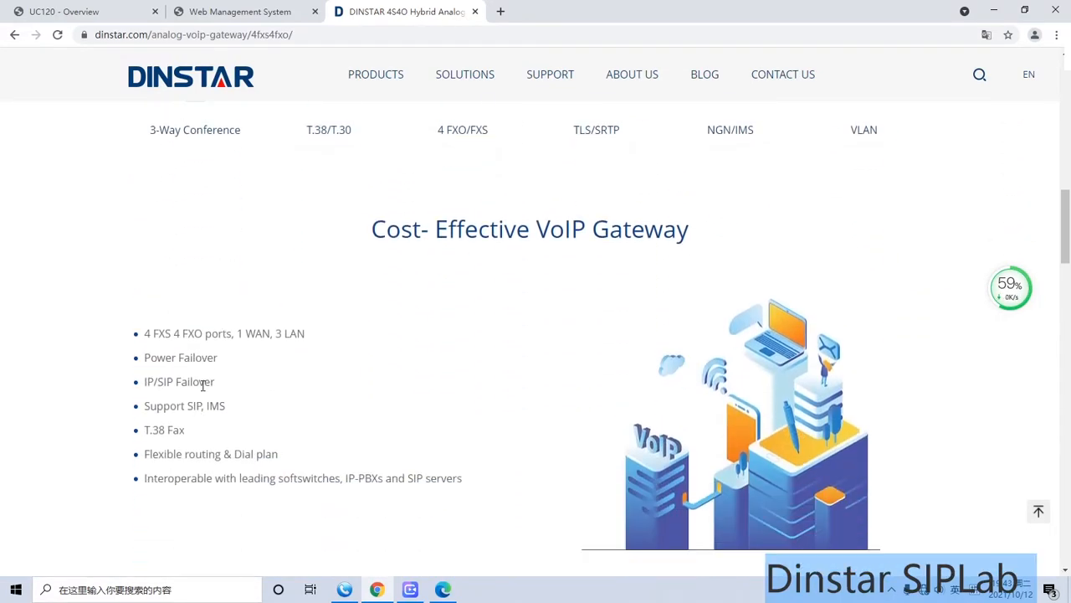
pyautogui.scroll(-2, 208, 376)
pyautogui.scroll(-2, 207, 377)
pyautogui.click(241, 11)
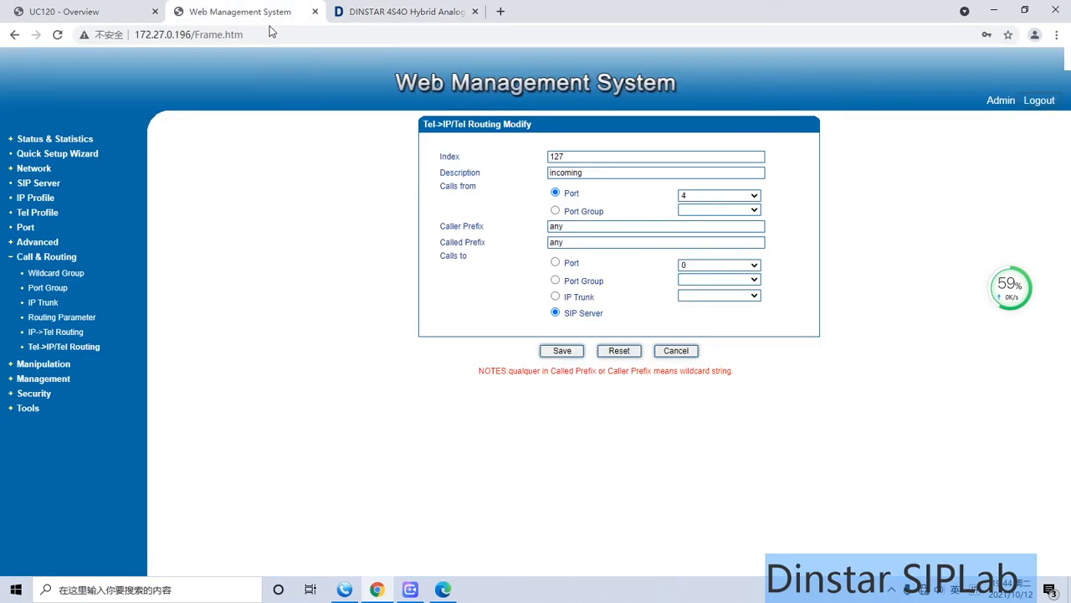
# - Log in to the DAG gateway with the saved admin credentials
pyautogui.click(35, 197)
pyautogui.click(536, 202)
pyautogui.click(487, 225)
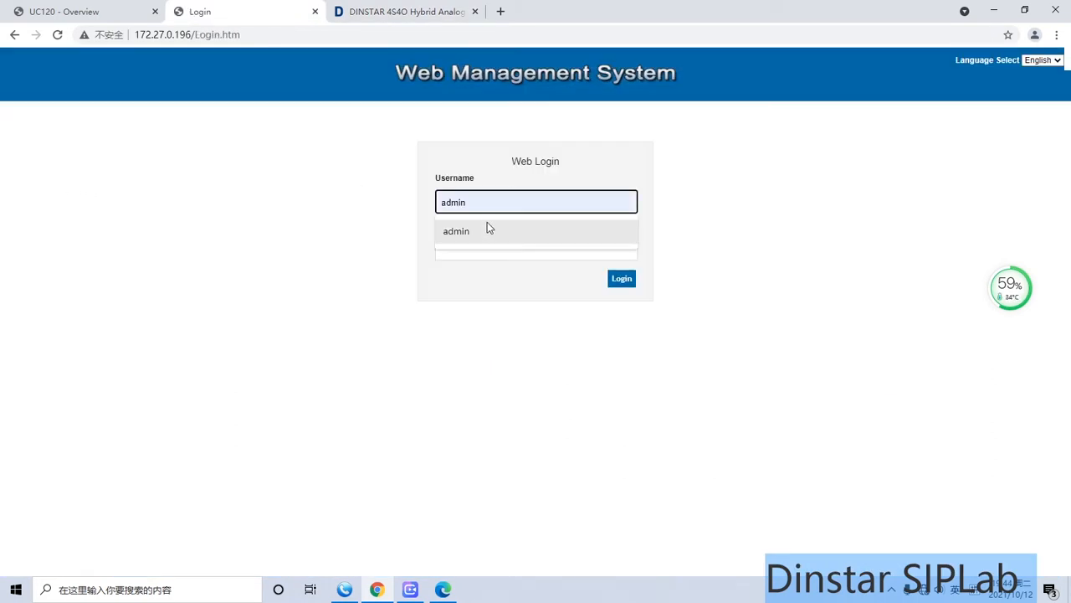
pyautogui.press('Return')
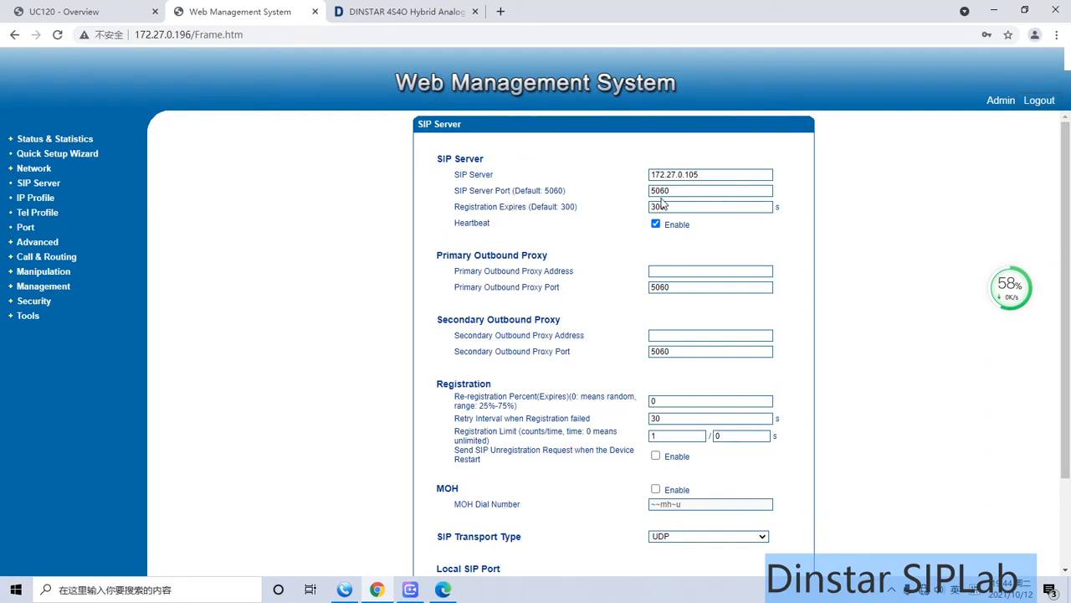
# - Select port 4 in the Port list and bring up its Modify form
pyautogui.click(25, 227)
pyautogui.click(248, 164)
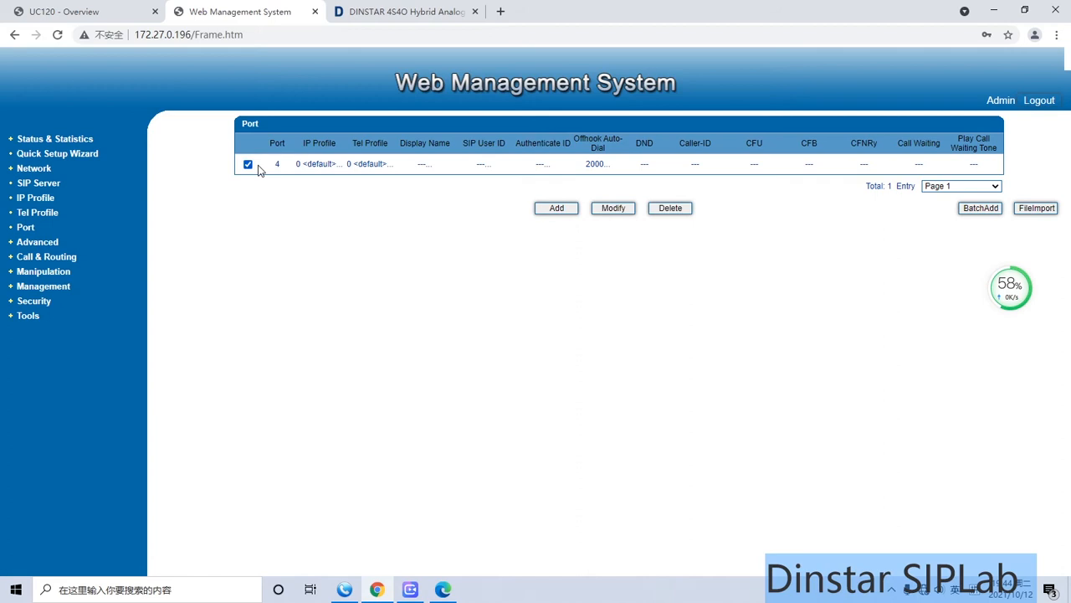
pyautogui.click(613, 208)
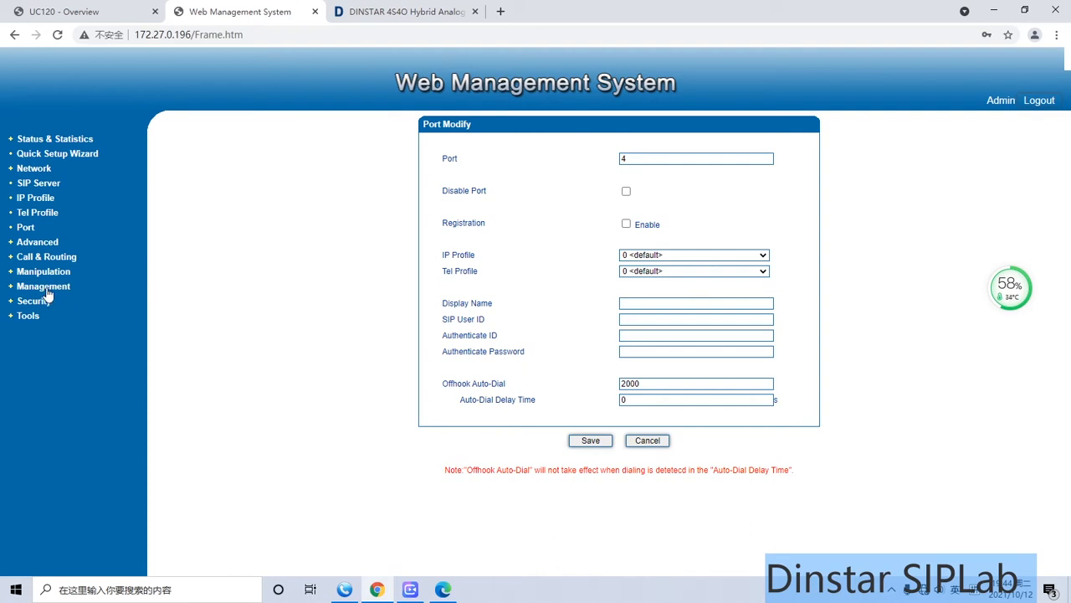
# - View the IP->Tel routing rule under Call & Routing sending SIP server calls to port 4
pyautogui.click(43, 257)
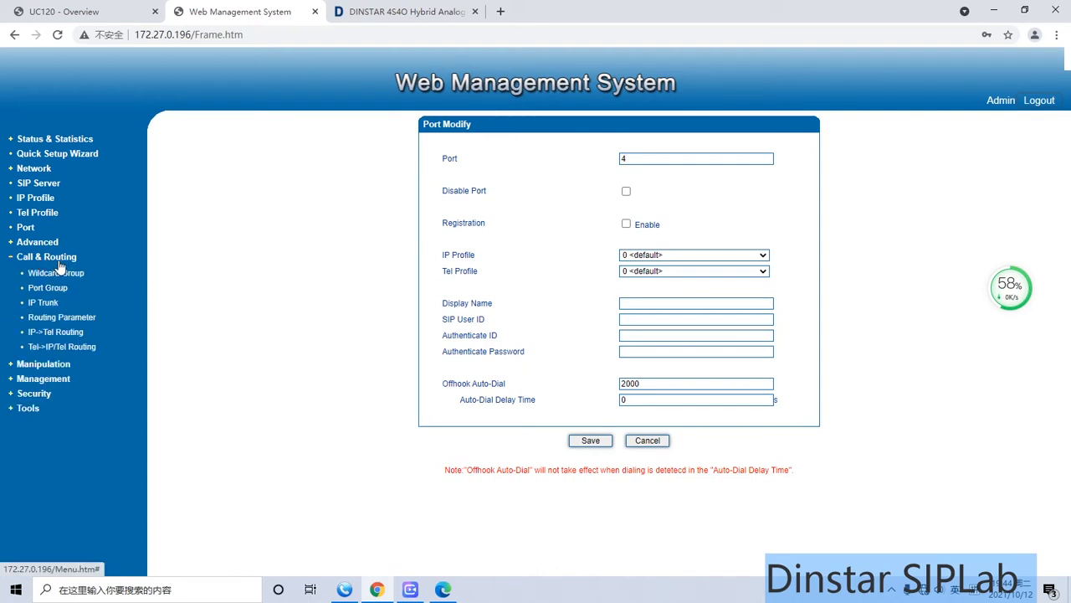
pyautogui.click(55, 331)
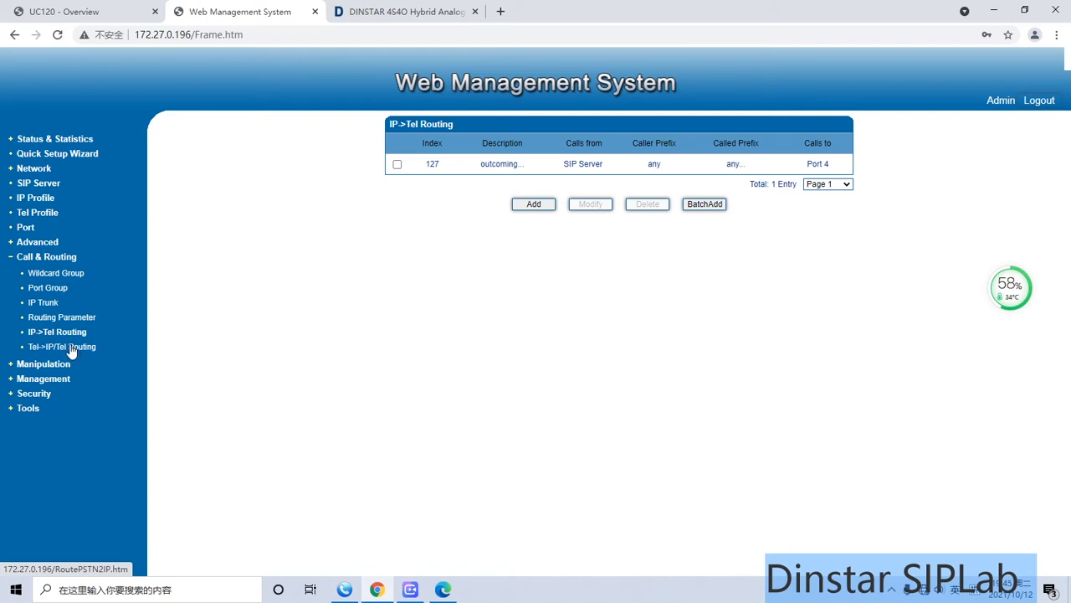
# - Refresh the UC120 overview, then review the SIP extension list and the provisioned Phones list
pyautogui.click(77, 10)
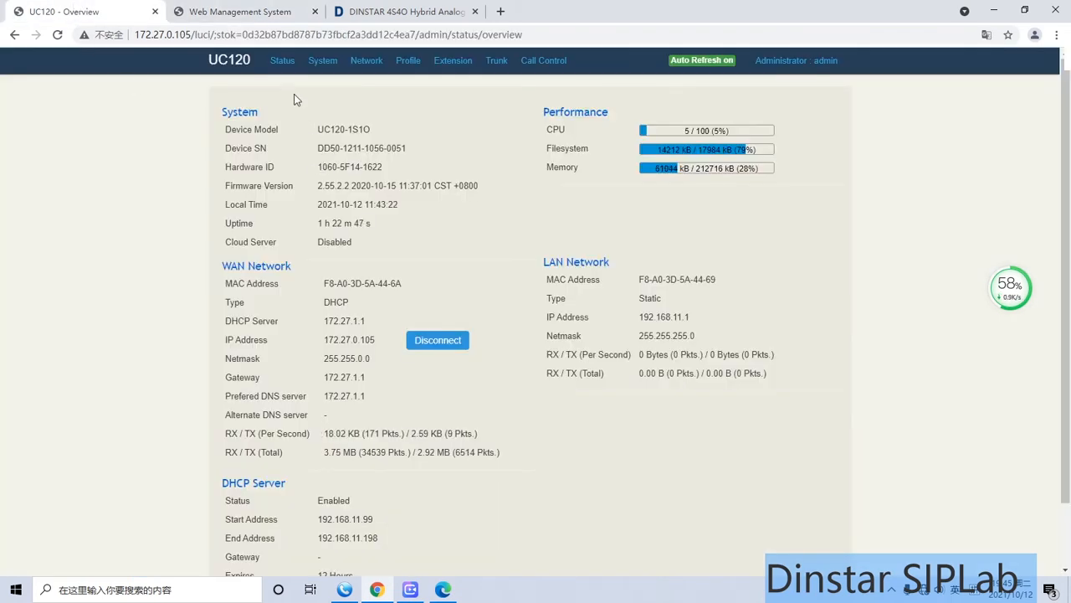
pyautogui.scroll(-1, 293, 151)
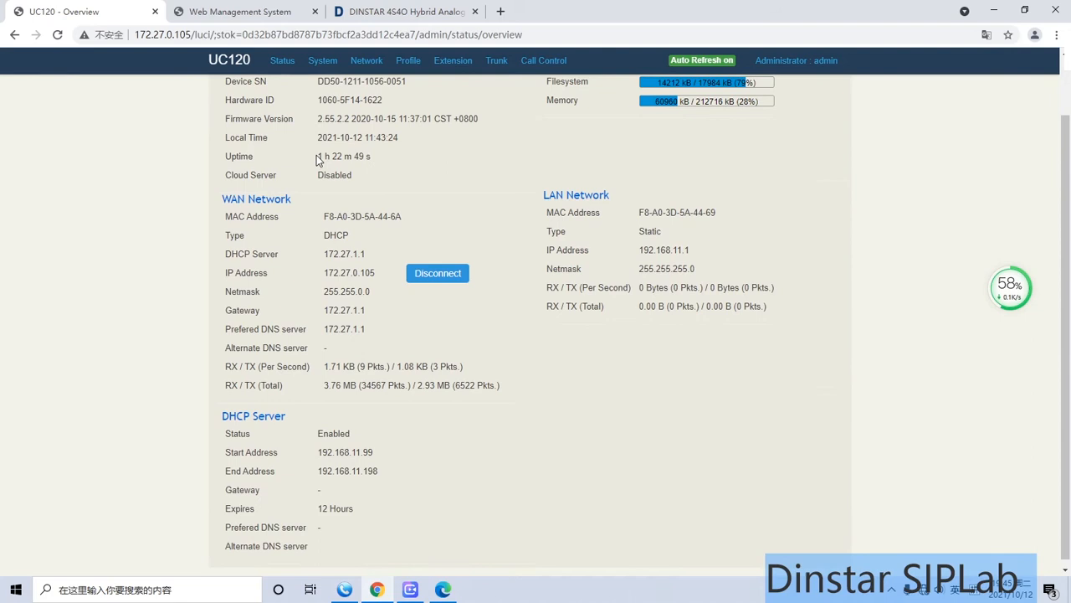
pyautogui.scroll(1, 292, 150)
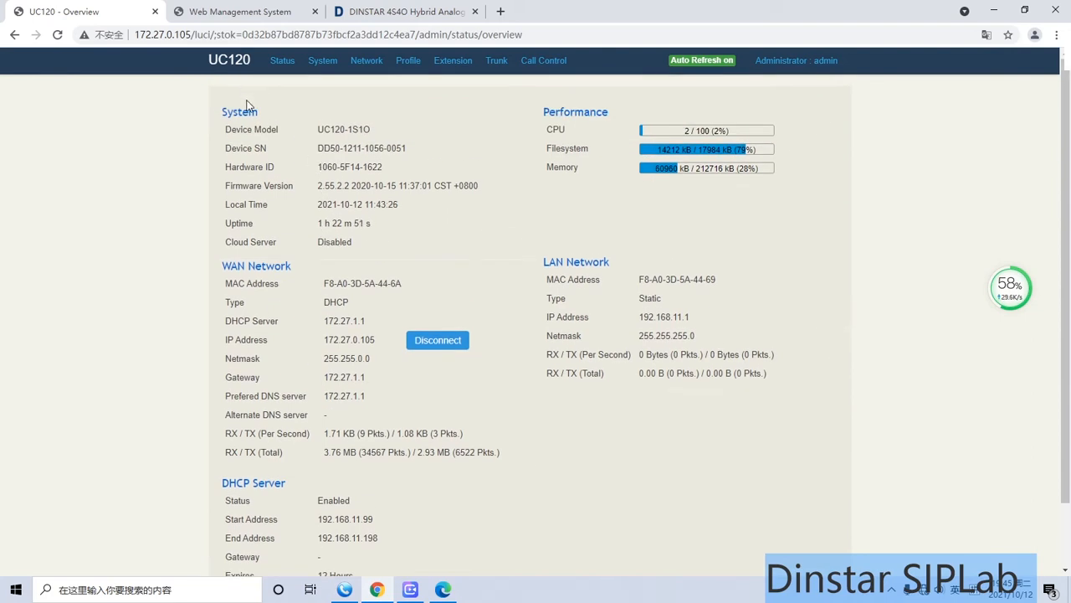
pyautogui.moveTo(282, 60)
pyautogui.click(283, 91)
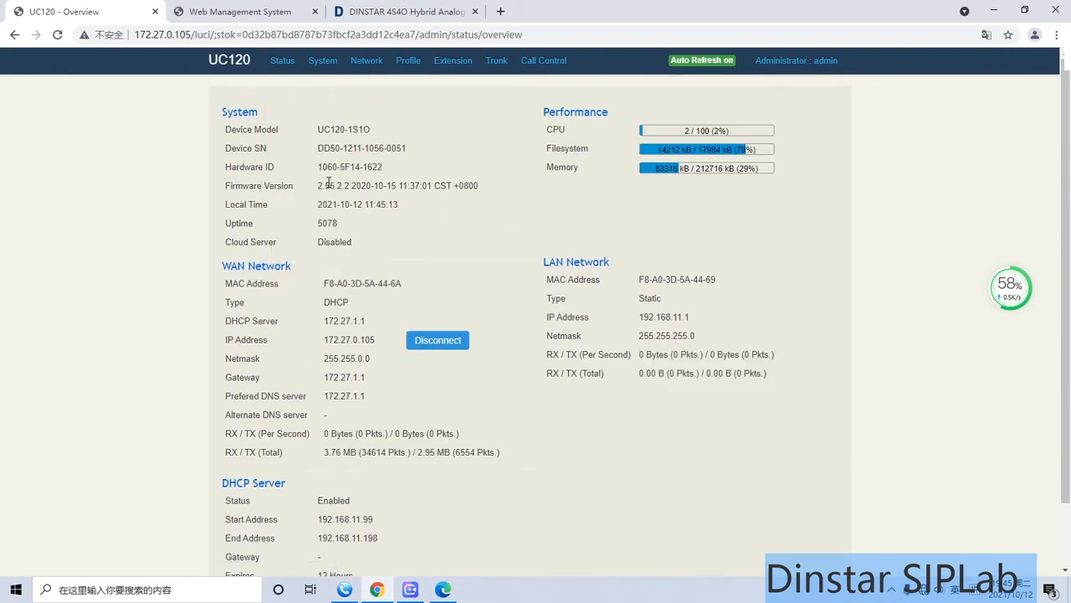
pyautogui.scroll(-1, 339, 183)
pyautogui.scroll(1, 338, 182)
pyautogui.click(451, 79)
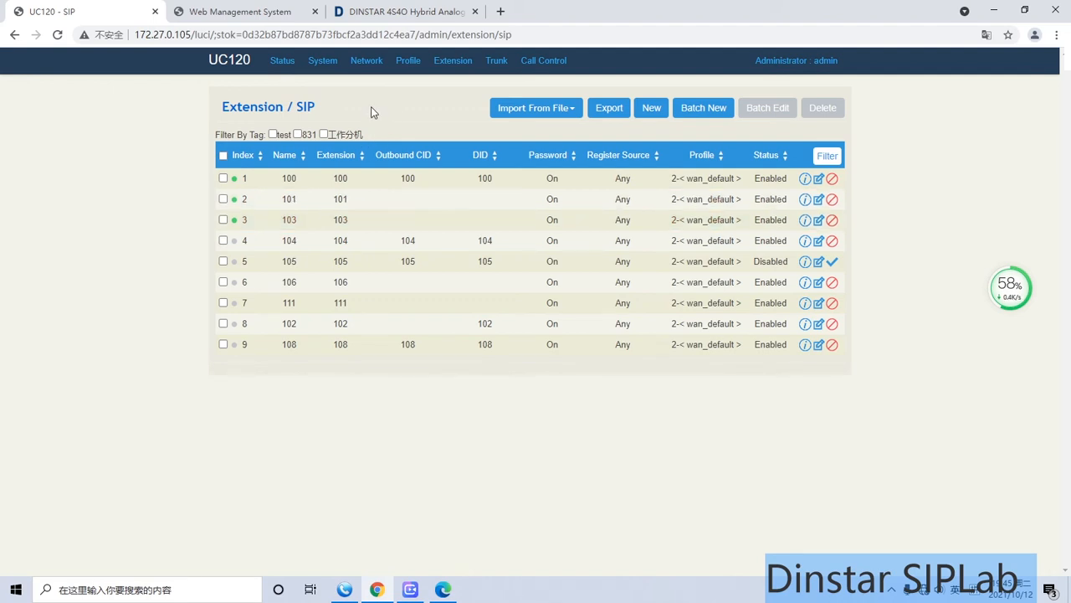
pyautogui.moveTo(453, 60)
pyautogui.click(452, 121)
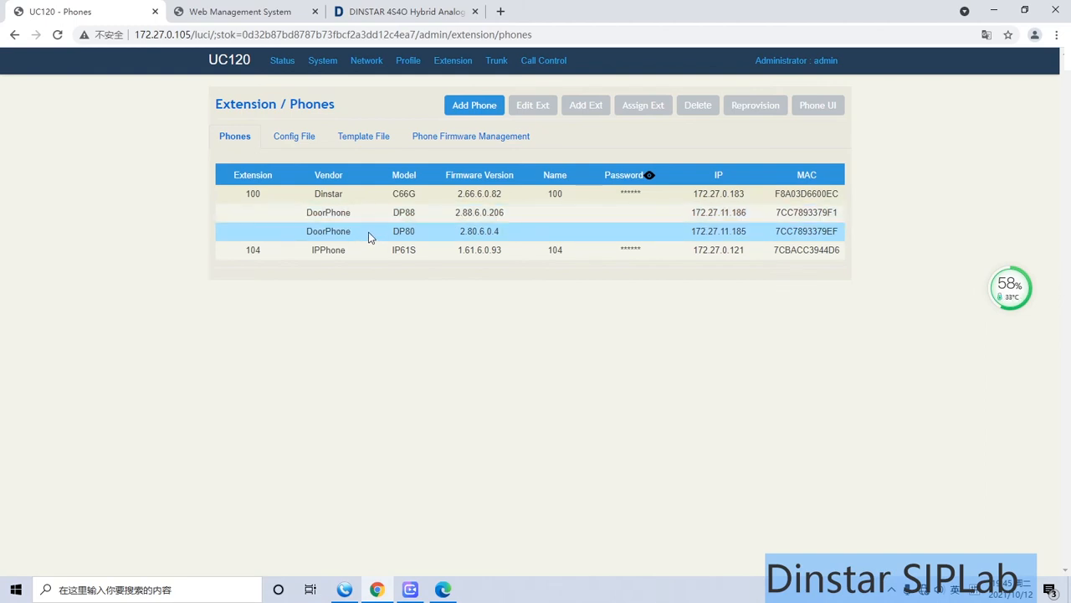
pyautogui.moveTo(496, 61)
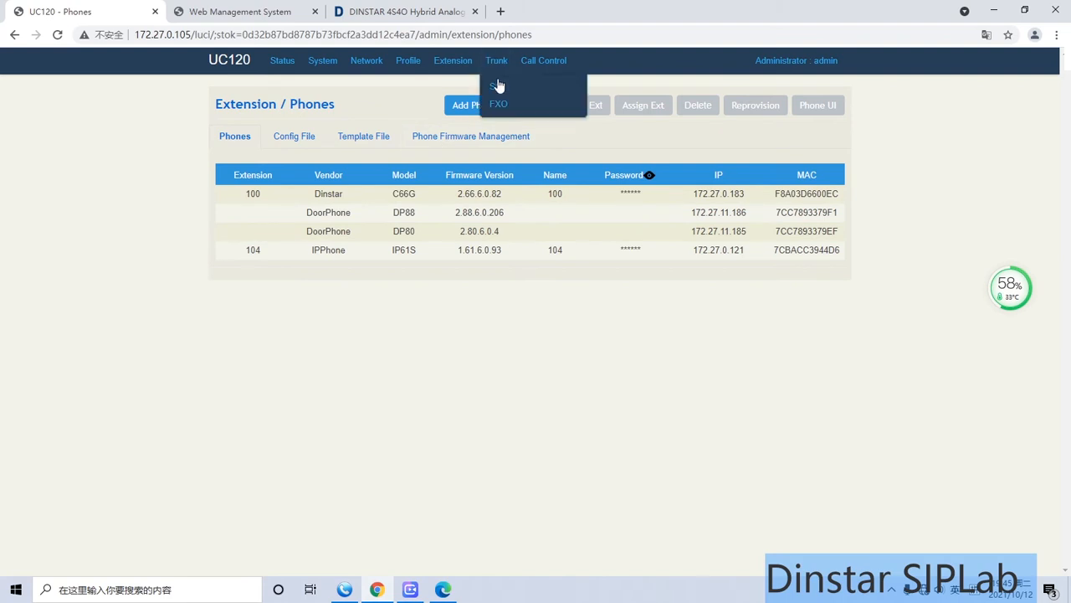
# - Edit the from-DAG-FXO SIP trunk, toggling Register on and leaving it Off
pyautogui.click(496, 86)
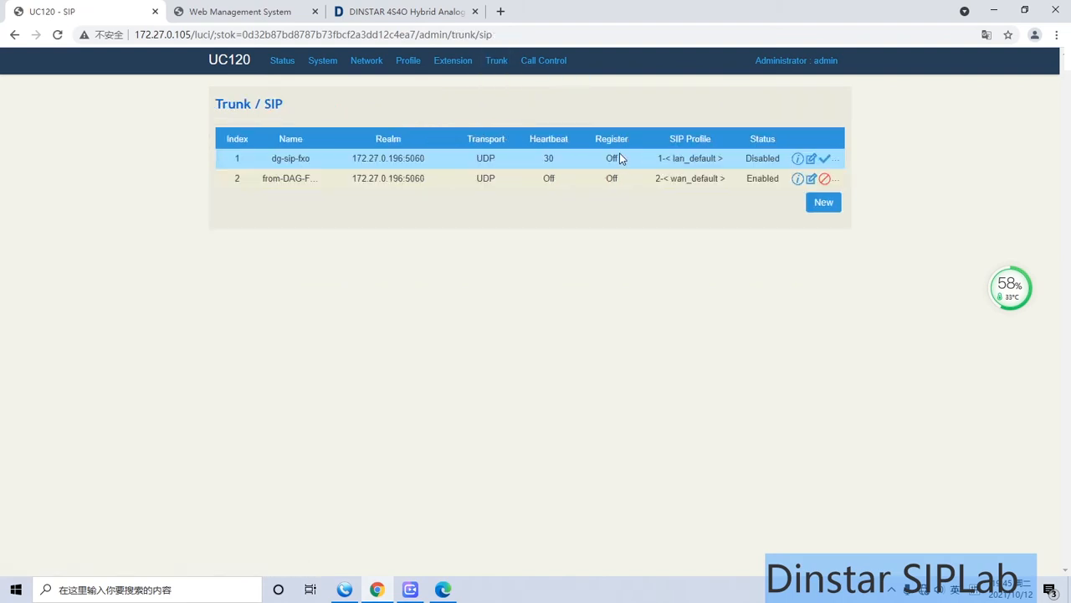
pyautogui.click(812, 179)
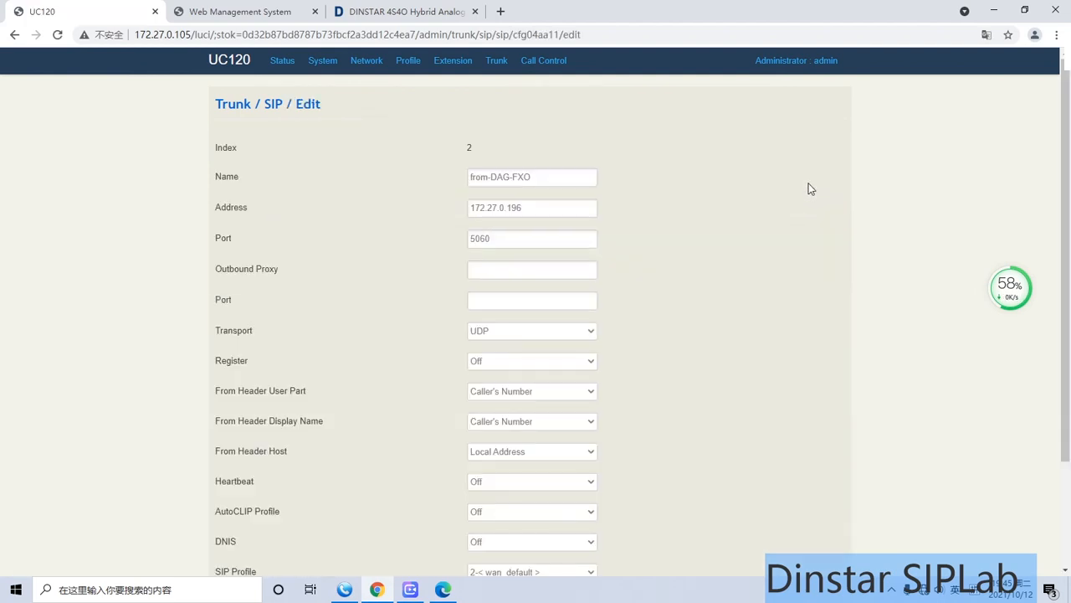
pyautogui.scroll(-1, 527, 195)
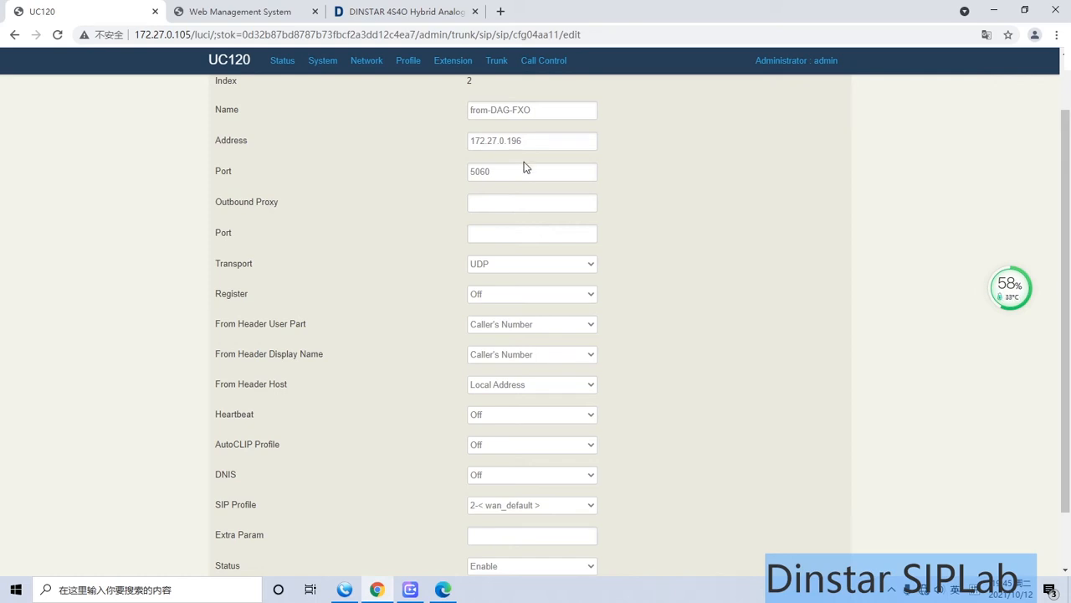
pyautogui.scroll(-1, 525, 166)
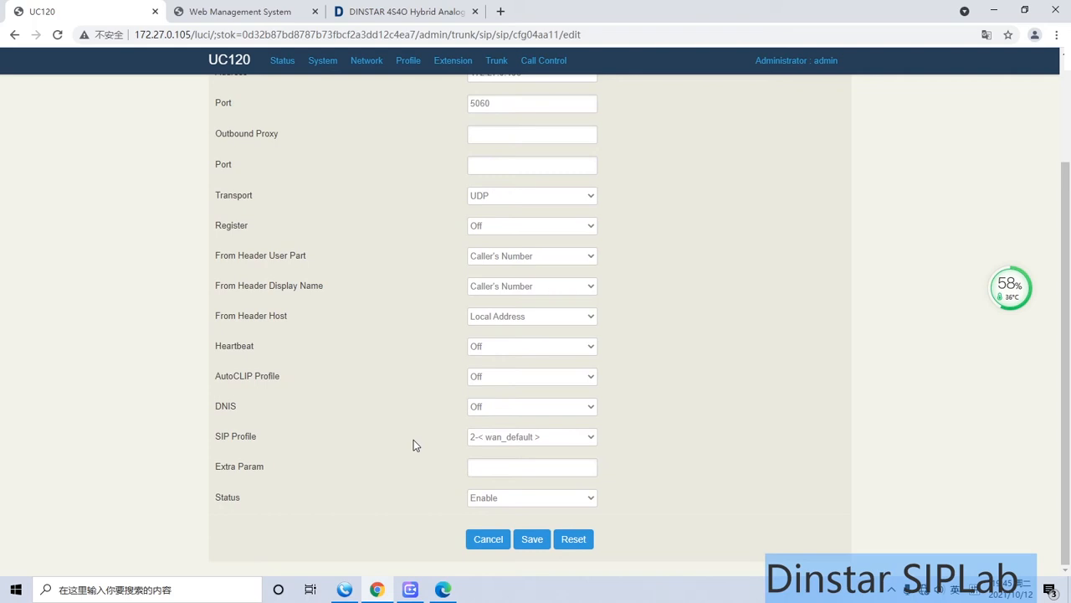
pyautogui.scroll(2, 393, 446)
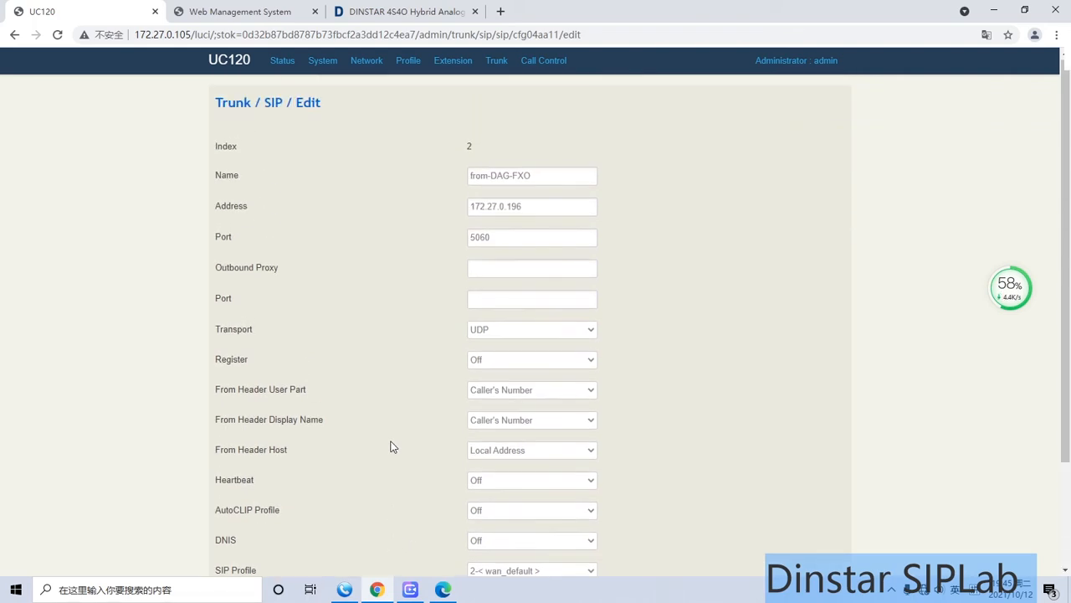
pyautogui.scroll(-2, 393, 446)
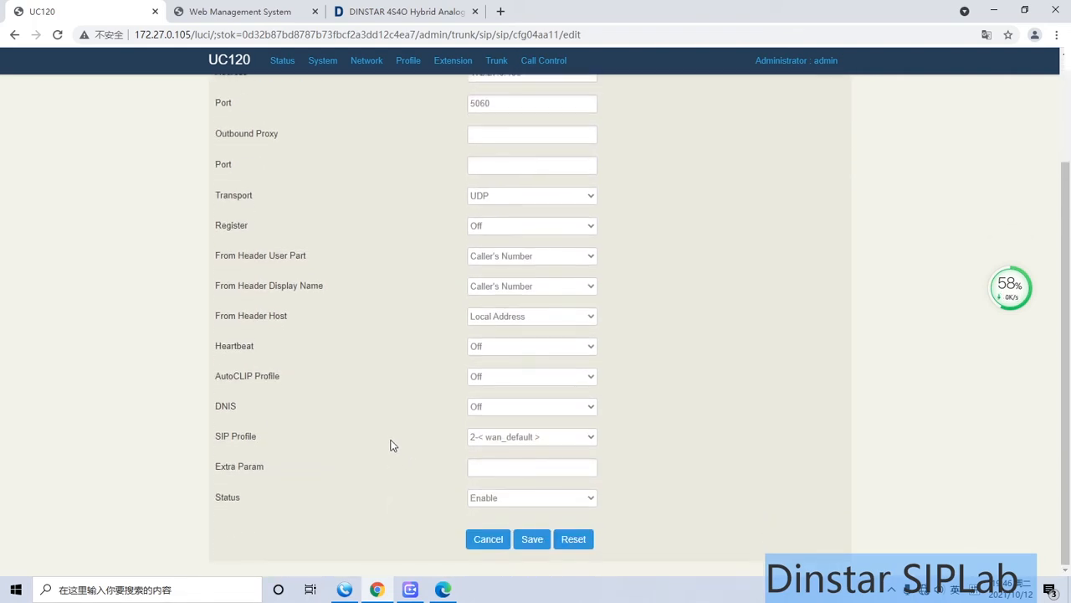
pyautogui.scroll(1, 394, 444)
pyautogui.click(579, 293)
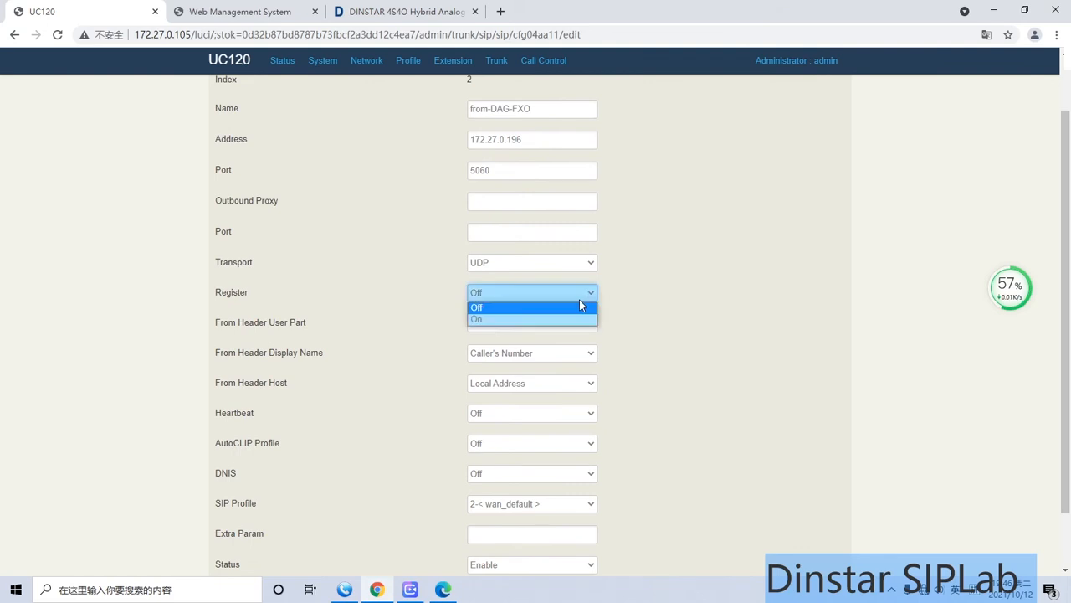
pyautogui.click(570, 319)
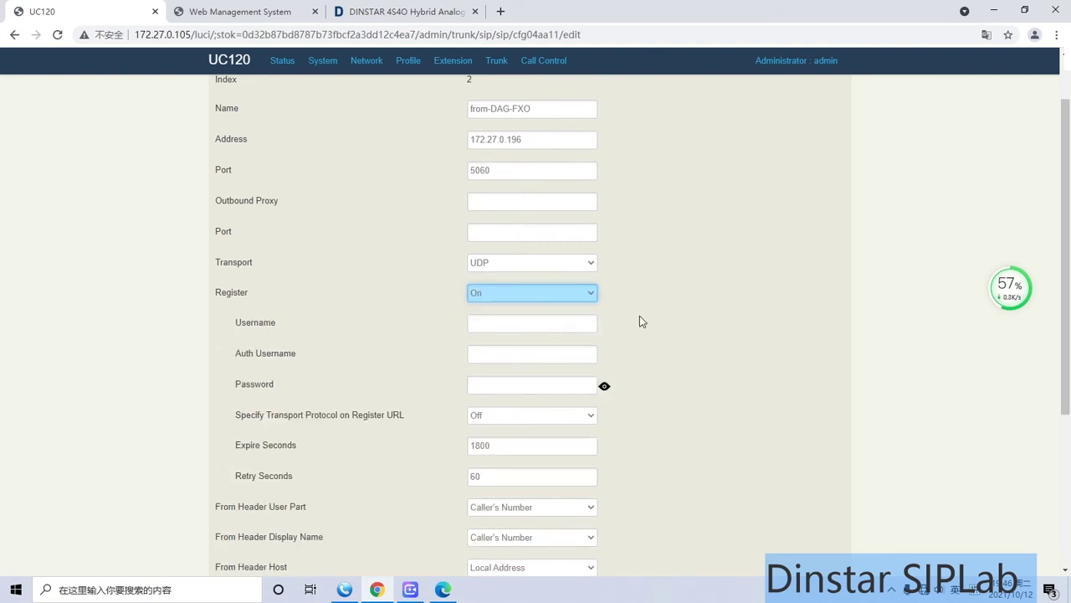
pyautogui.click(589, 293)
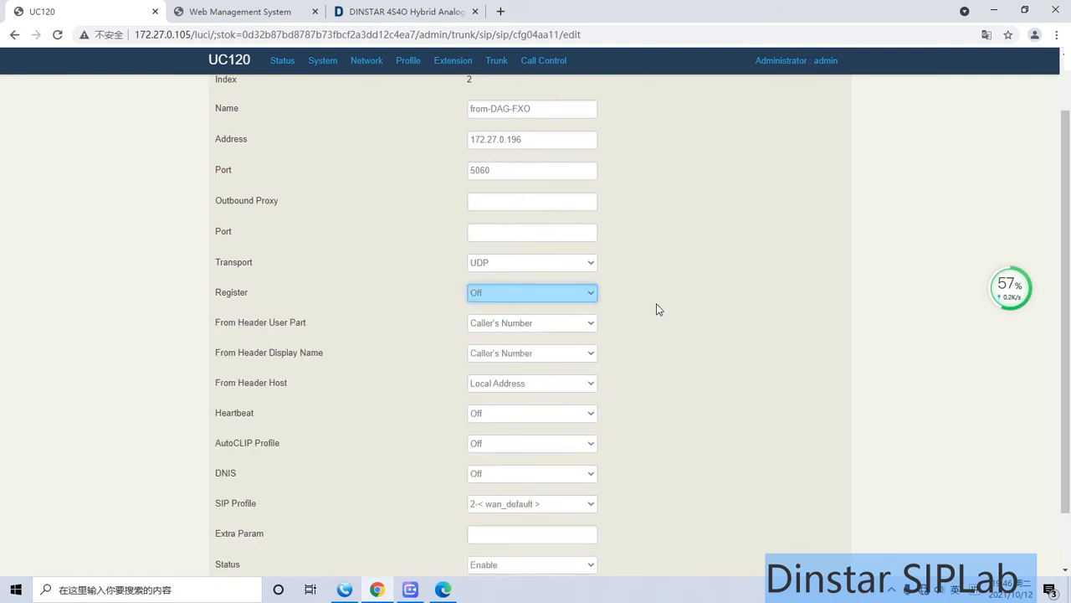
pyautogui.scroll(1, 656, 309)
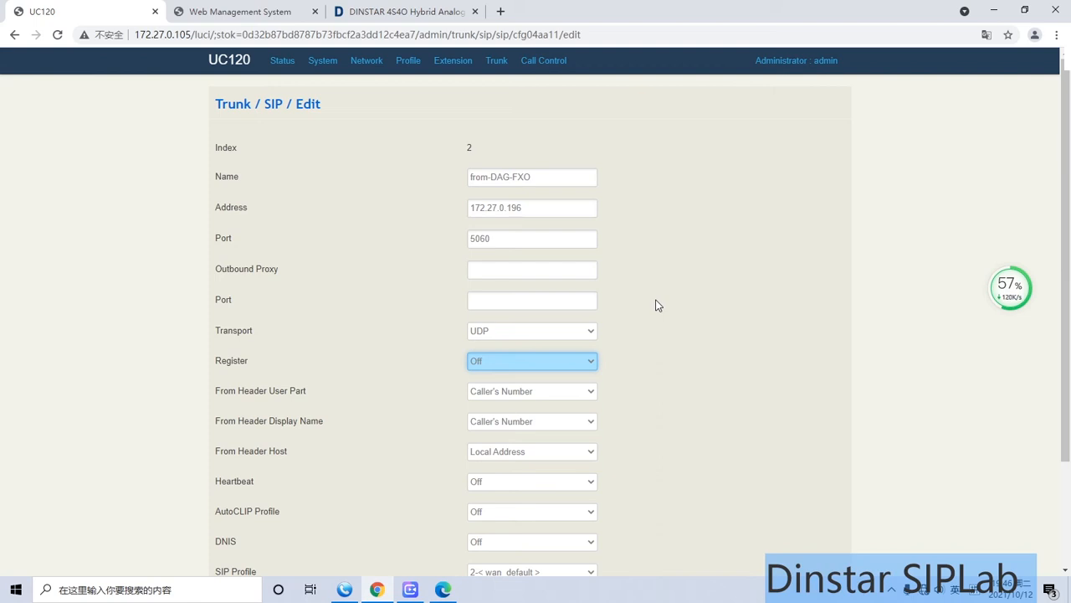
pyautogui.moveTo(544, 60)
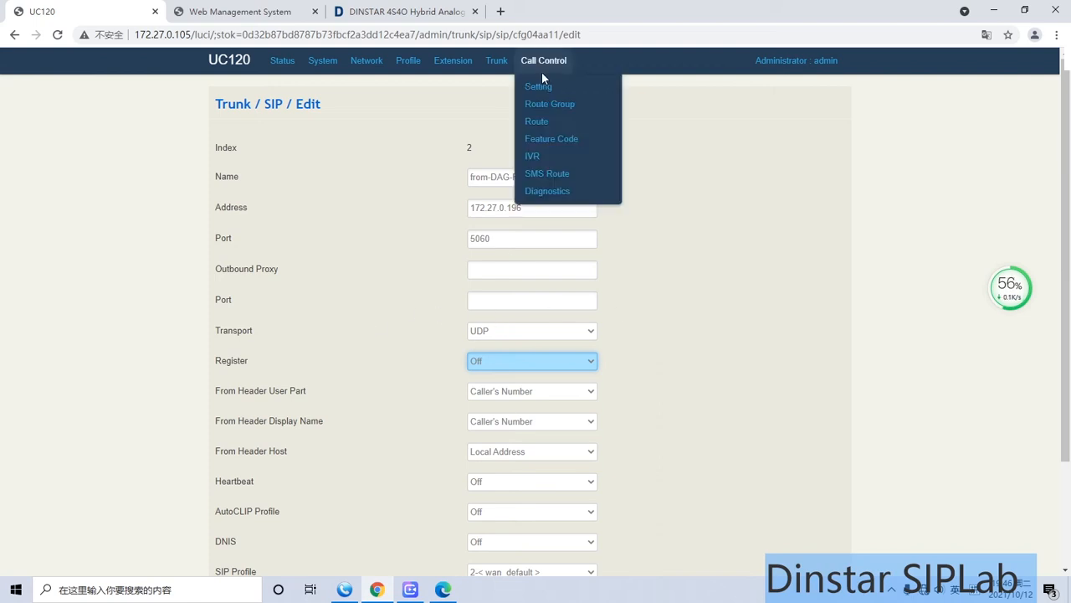
# - Edit the priority 31 incoming-call route from the from-DAG-FXO trunk to tech support
pyautogui.click(537, 121)
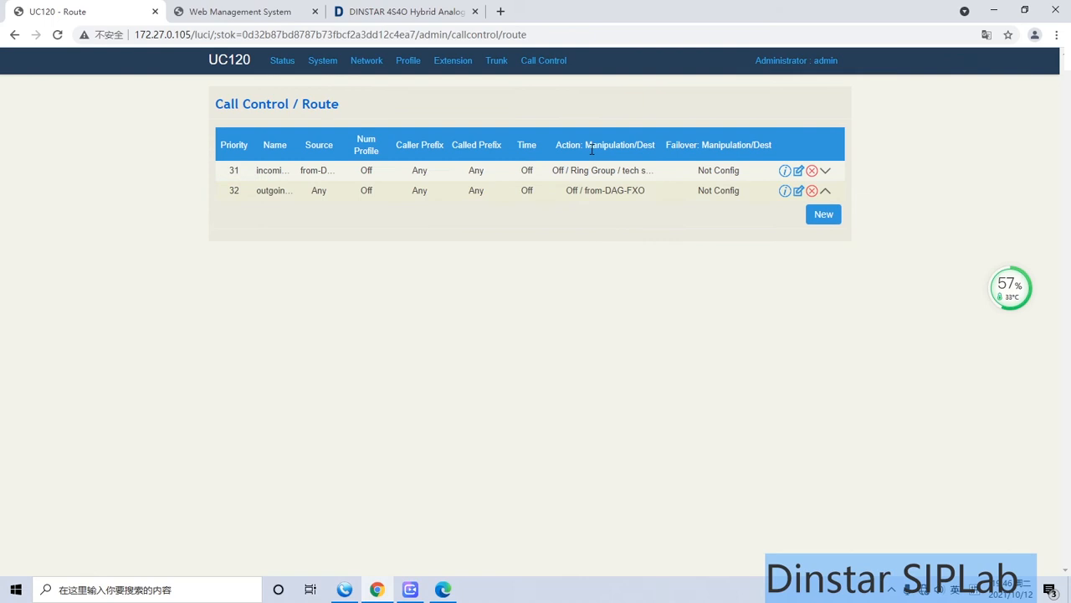
pyautogui.click(798, 170)
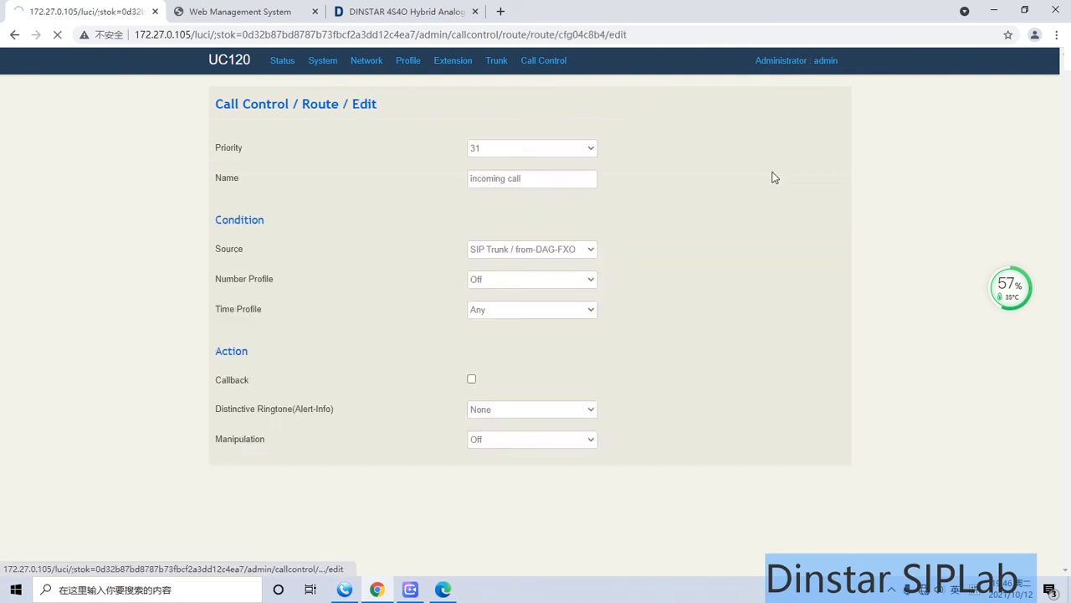
pyautogui.scroll(-1, 703, 193)
pyautogui.scroll(1, 703, 193)
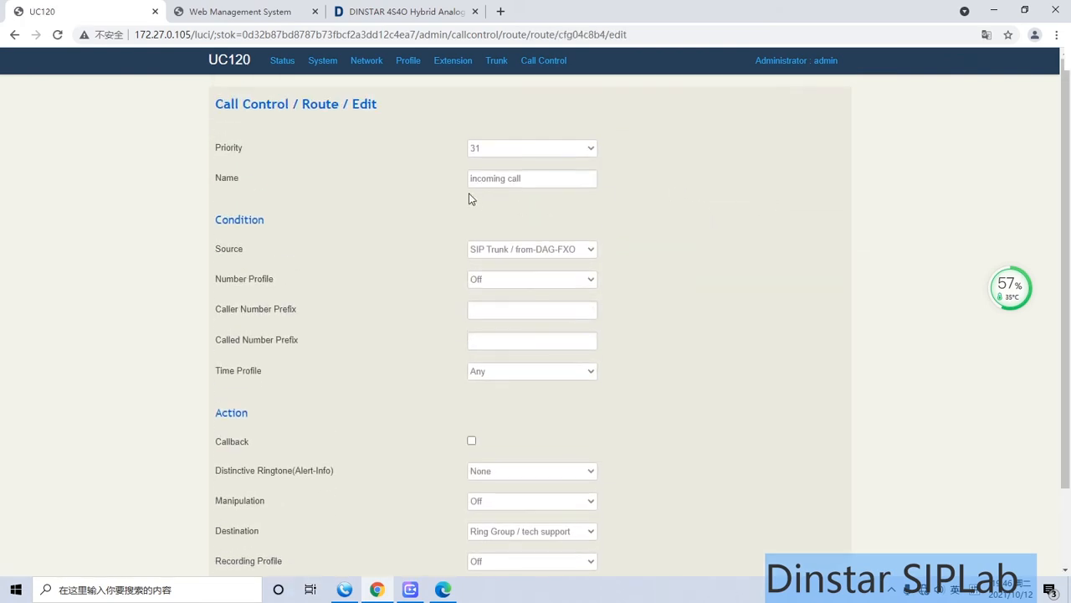
pyautogui.scroll(-1, 506, 202)
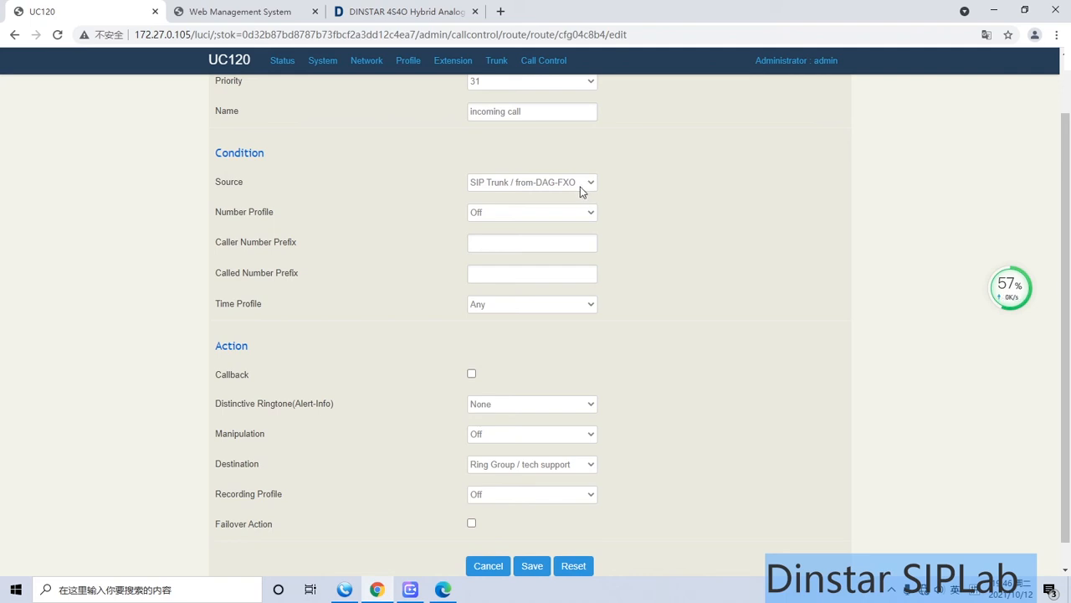
pyautogui.scroll(-1, 579, 187)
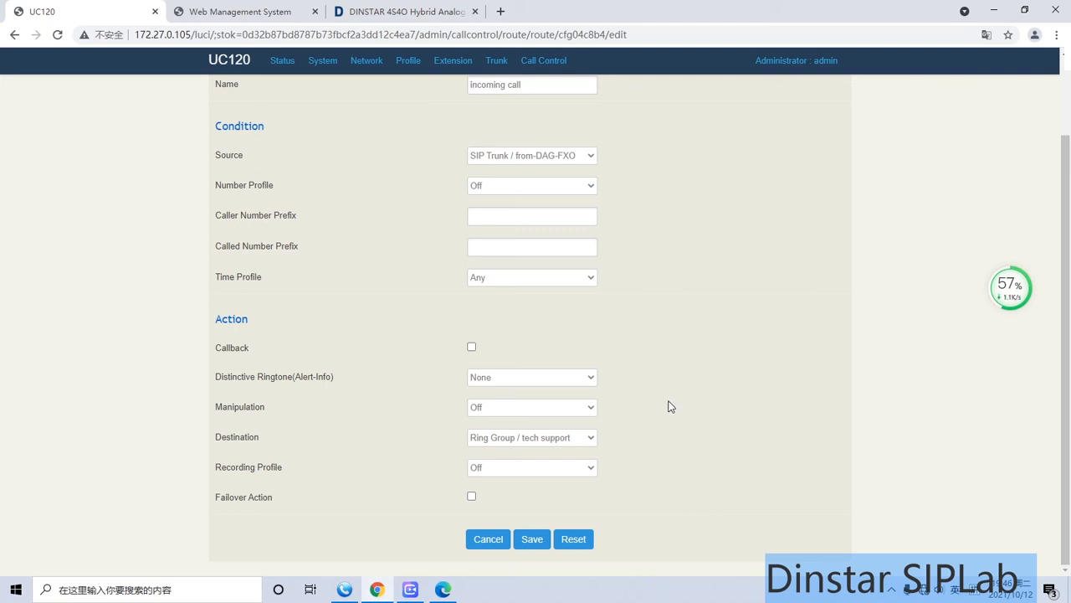
pyautogui.scroll(1, 668, 402)
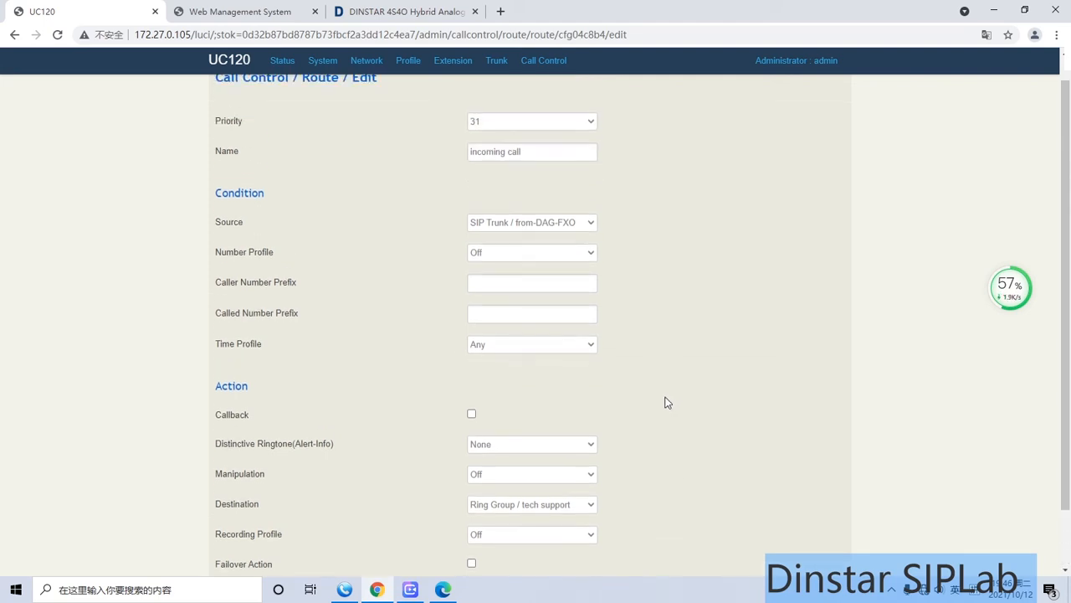
pyautogui.scroll(1, 668, 401)
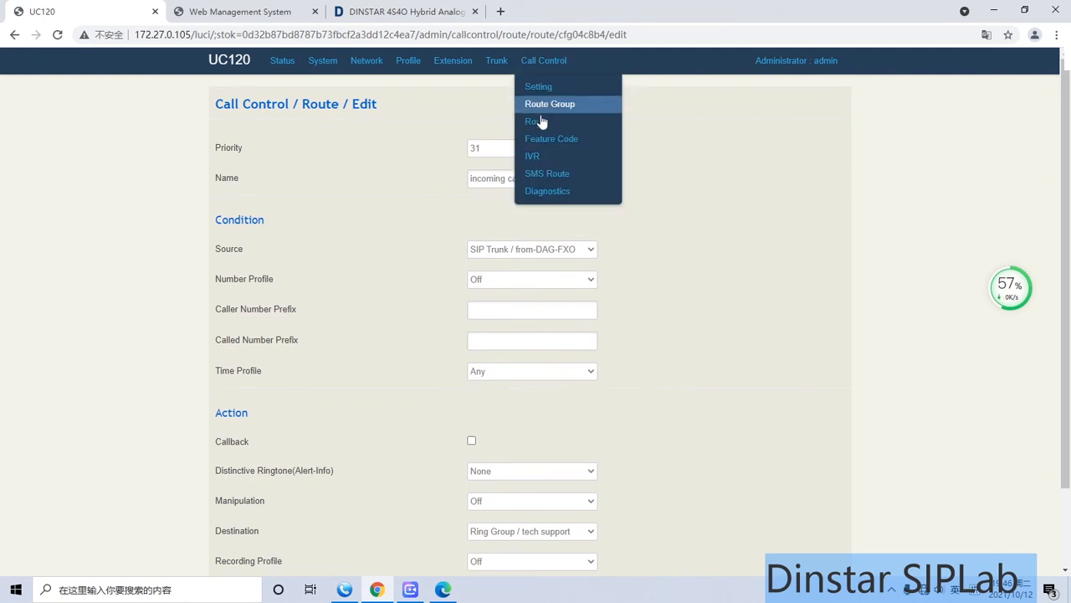
# - Edit the priority 32 outgoing-call route and set its Source to Any
pyautogui.click(535, 120)
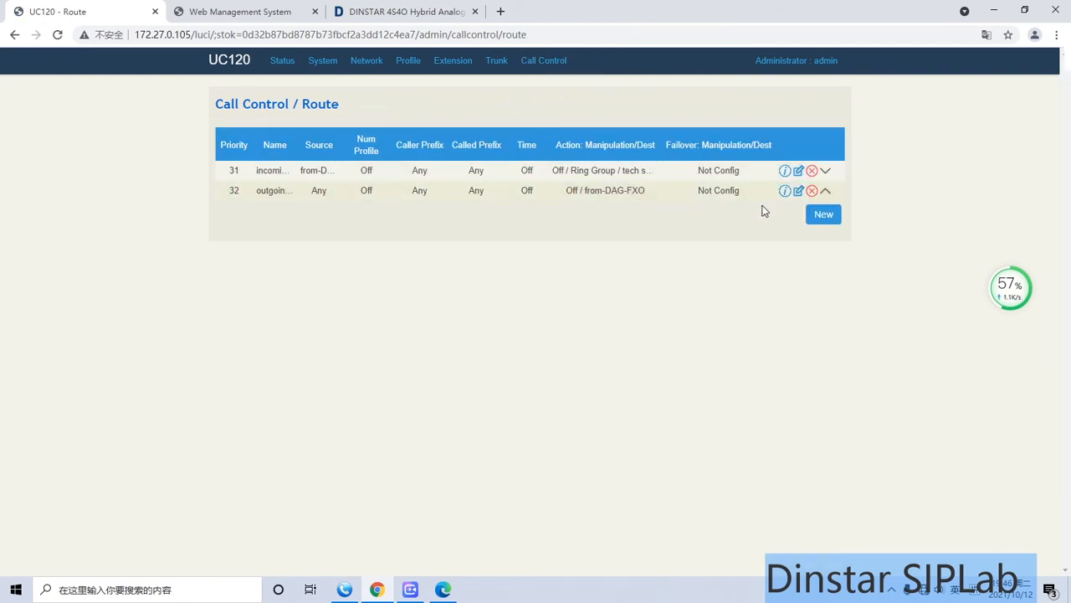
pyautogui.click(798, 191)
pyautogui.scroll(-1, 611, 210)
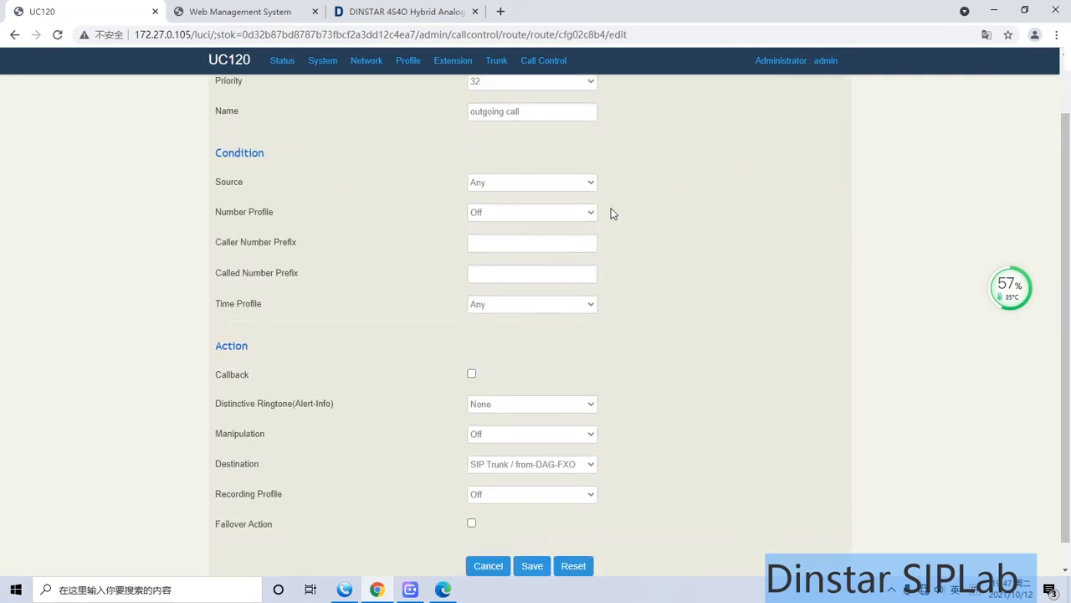
pyautogui.scroll(-1, 611, 210)
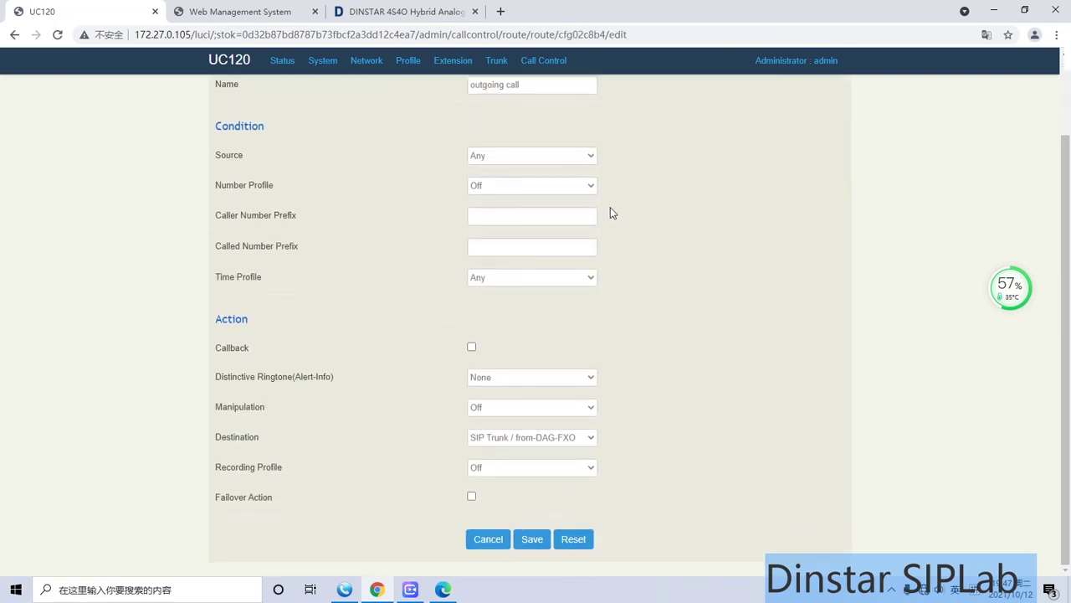
pyautogui.click(529, 157)
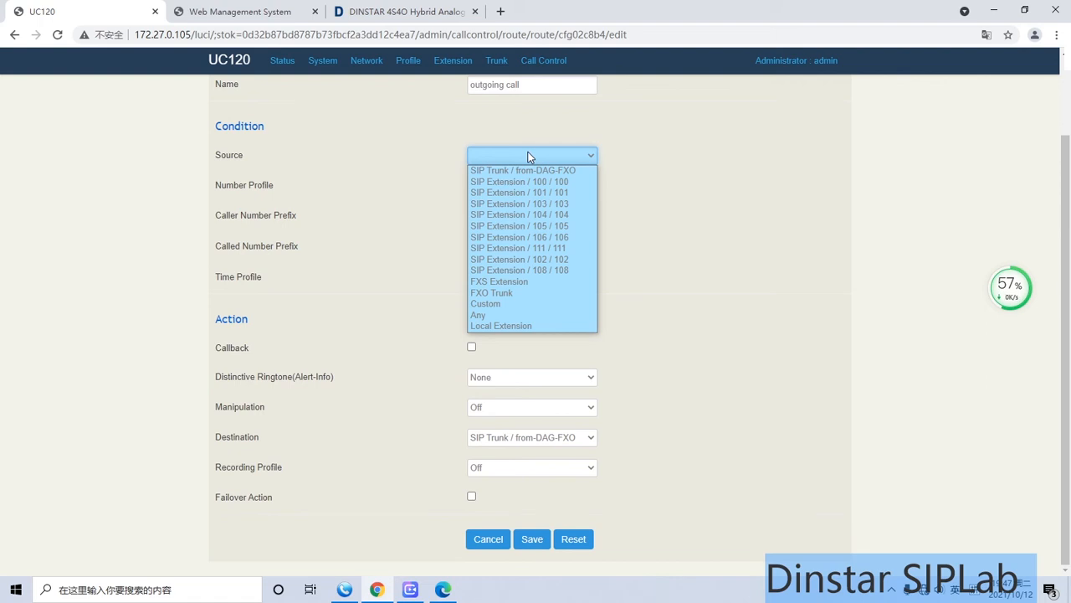
pyautogui.click(529, 157)
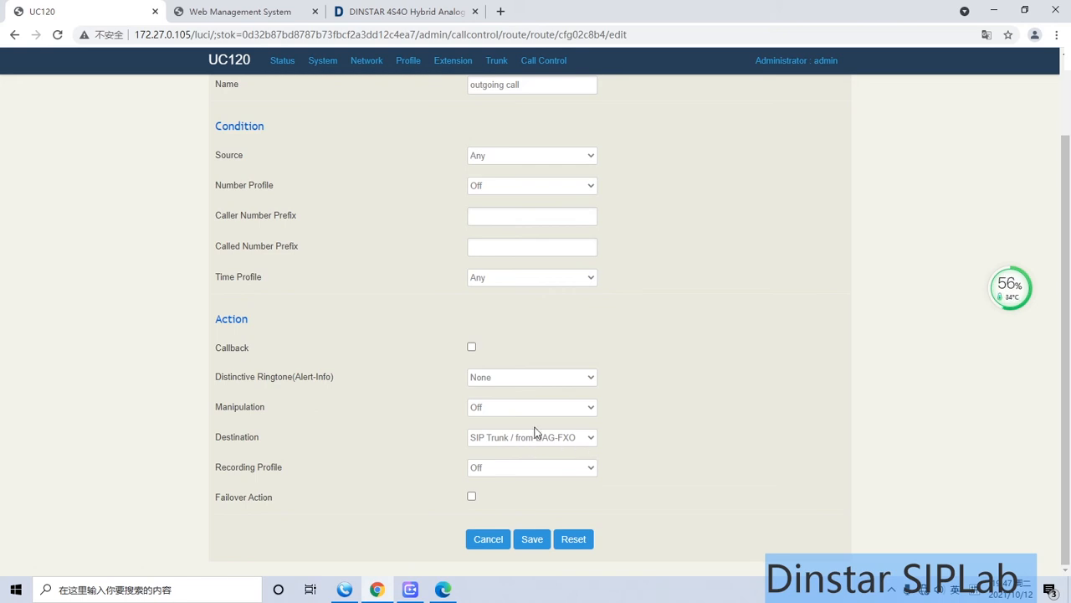
pyautogui.scroll(3, 597, 327)
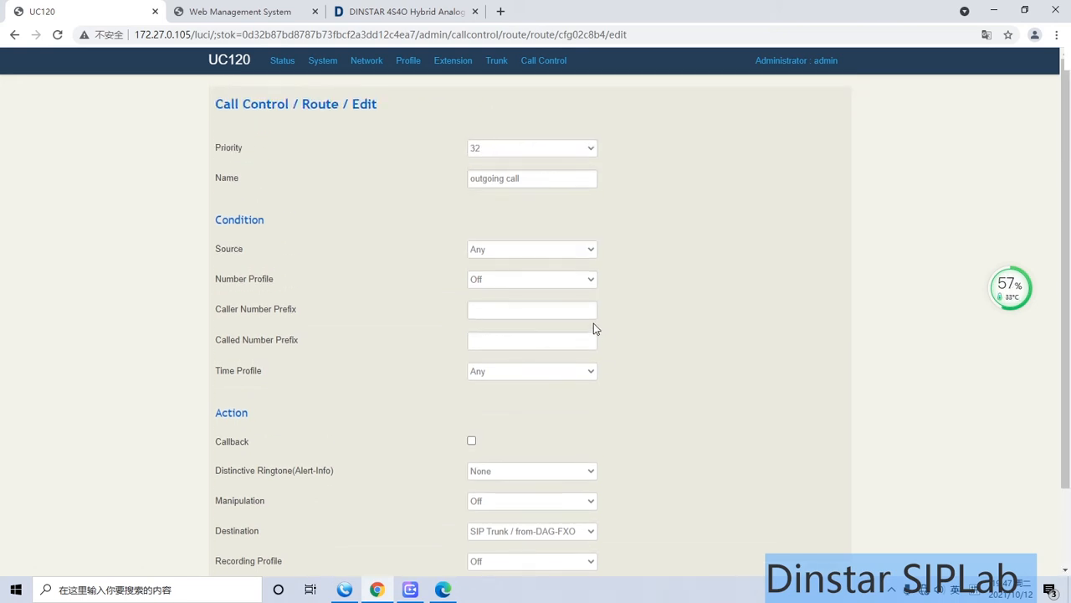
# - Check account 101's server and domain 172.27.0.105 in MicroSIP and save it
pyautogui.click(410, 589)
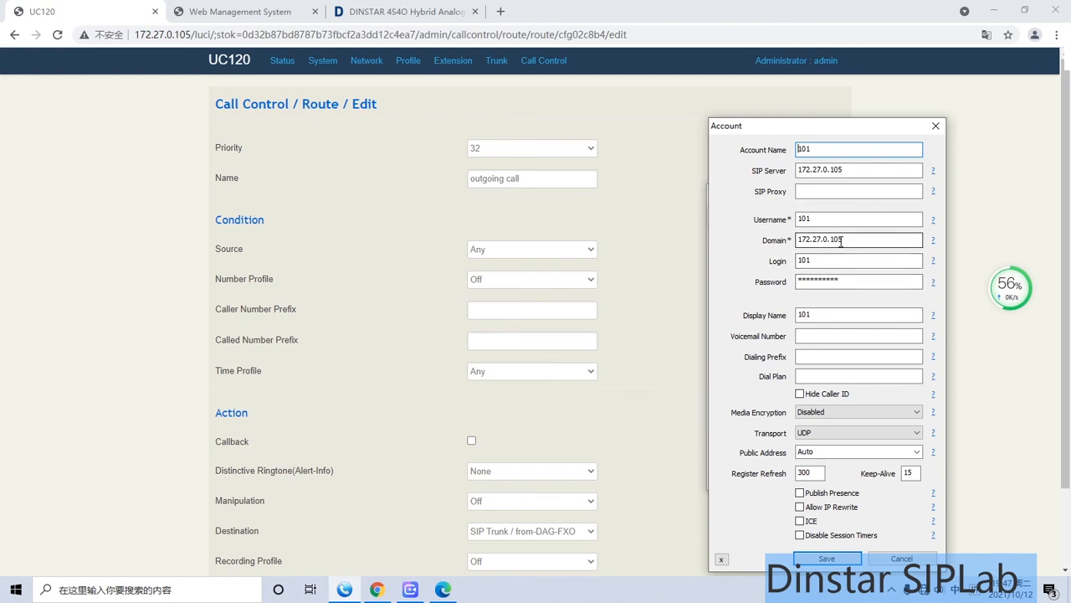
pyautogui.doubleClick(837, 241)
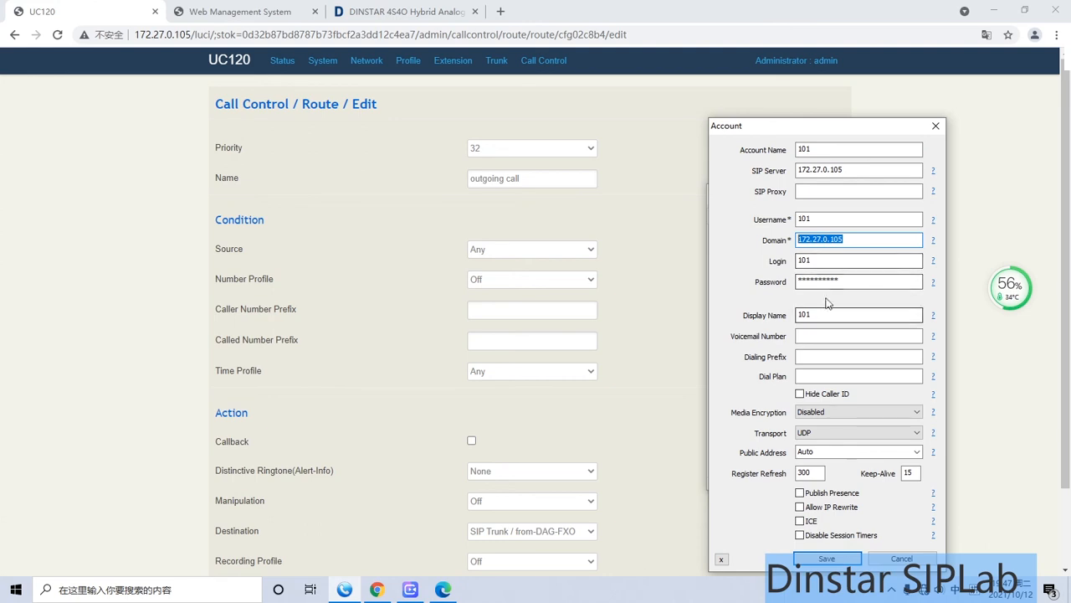
pyautogui.click(826, 558)
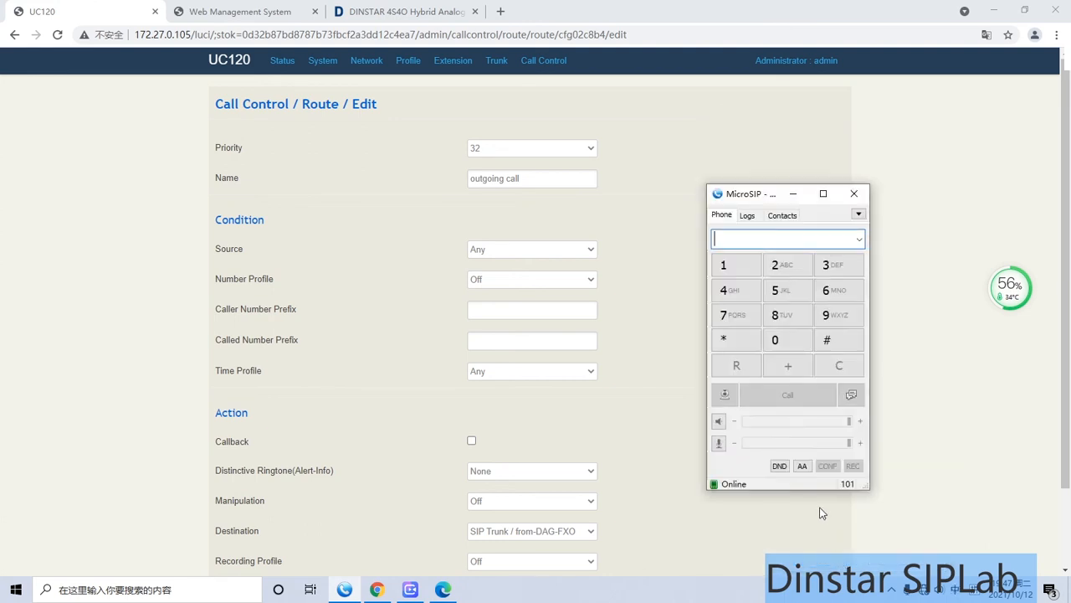
# - Dial 10086, place the call through the trunk, and hang up once connected
pyautogui.click(747, 266)
pyautogui.click(782, 341)
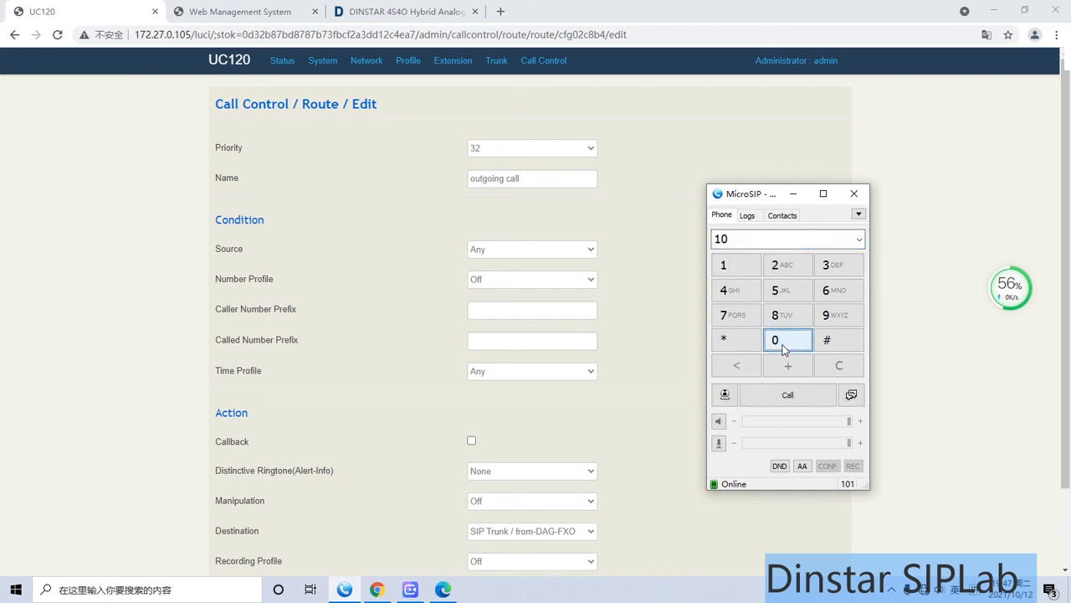
pyautogui.click(787, 316)
pyautogui.click(833, 291)
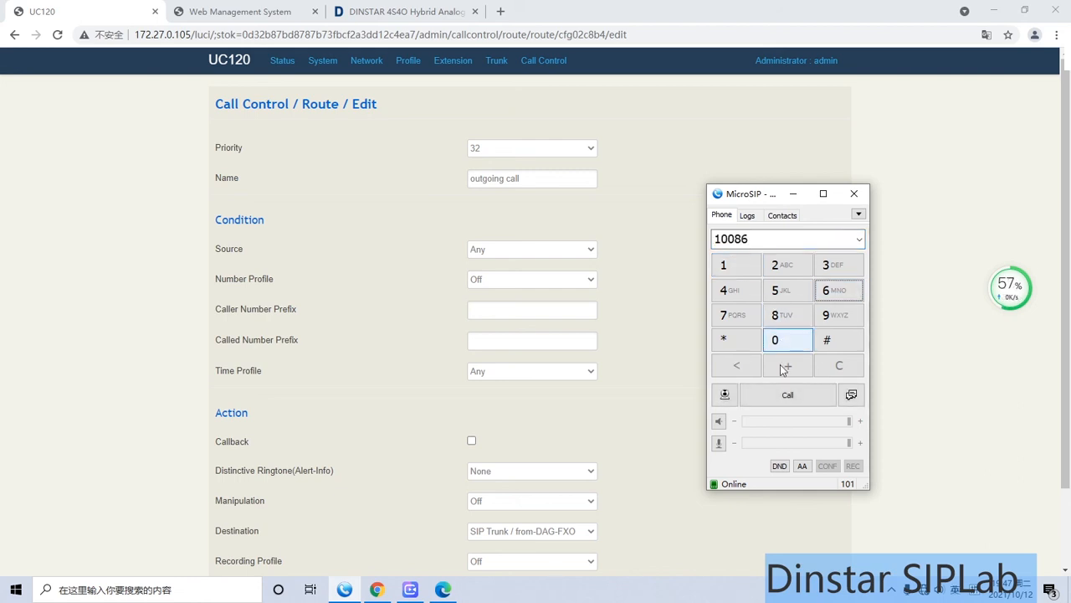
pyautogui.click(787, 395)
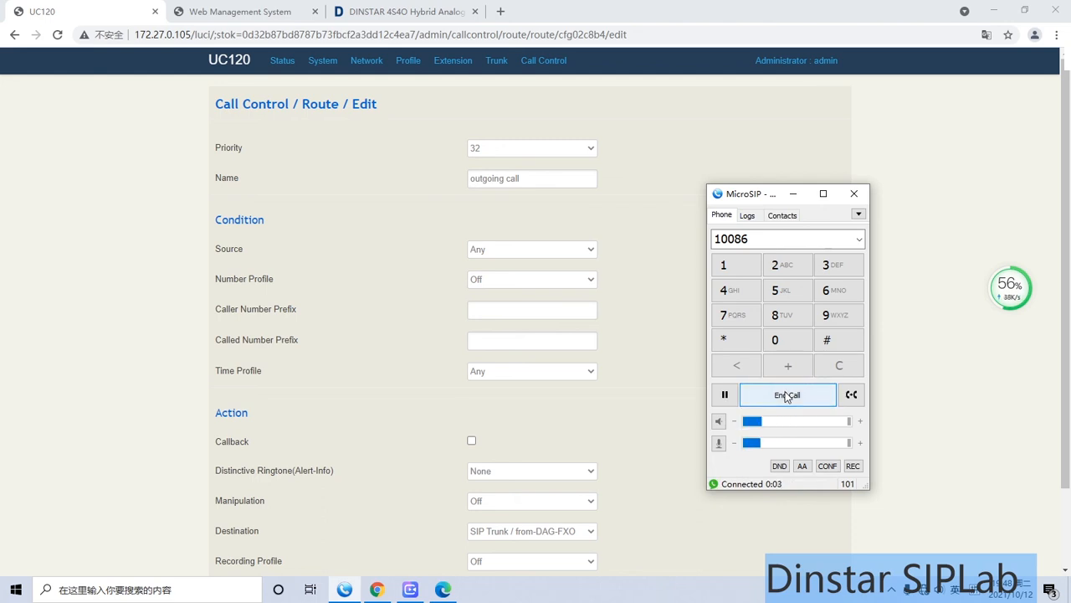
pyautogui.click(787, 396)
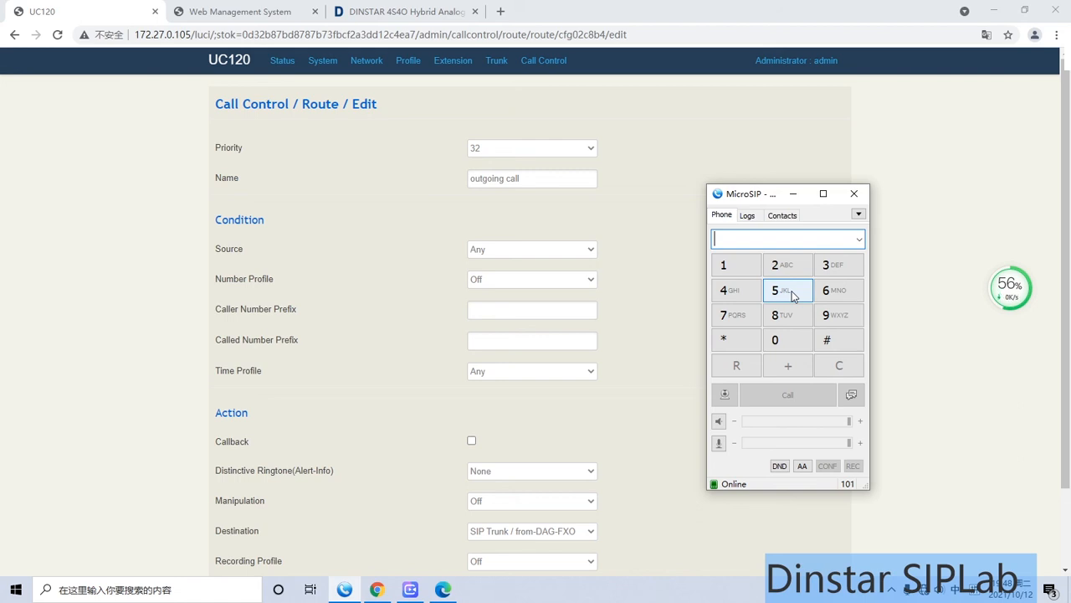
pyautogui.click(668, 295)
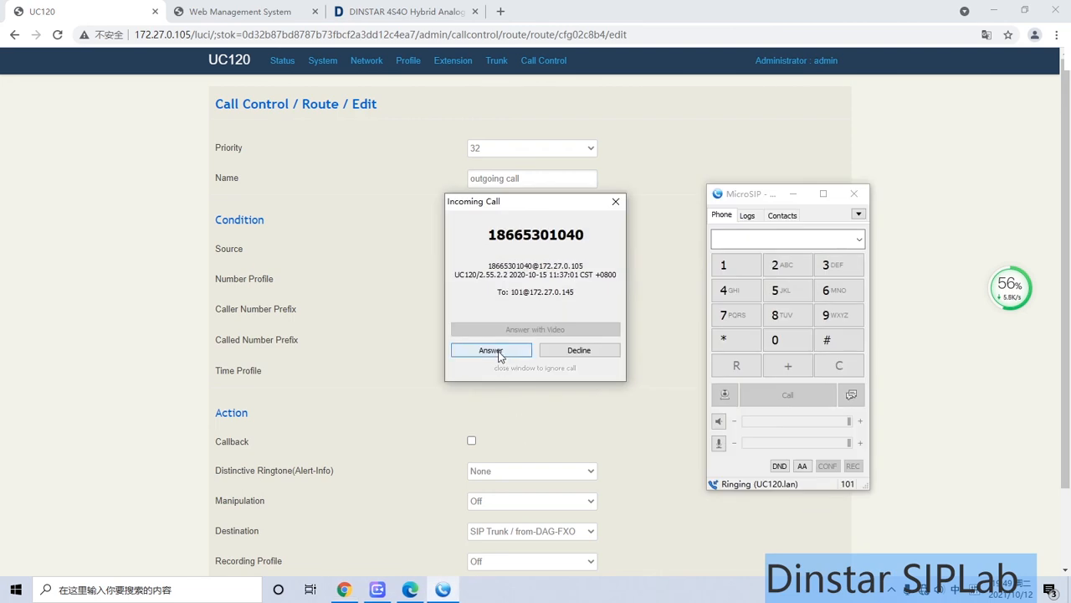
pyautogui.click(491, 350)
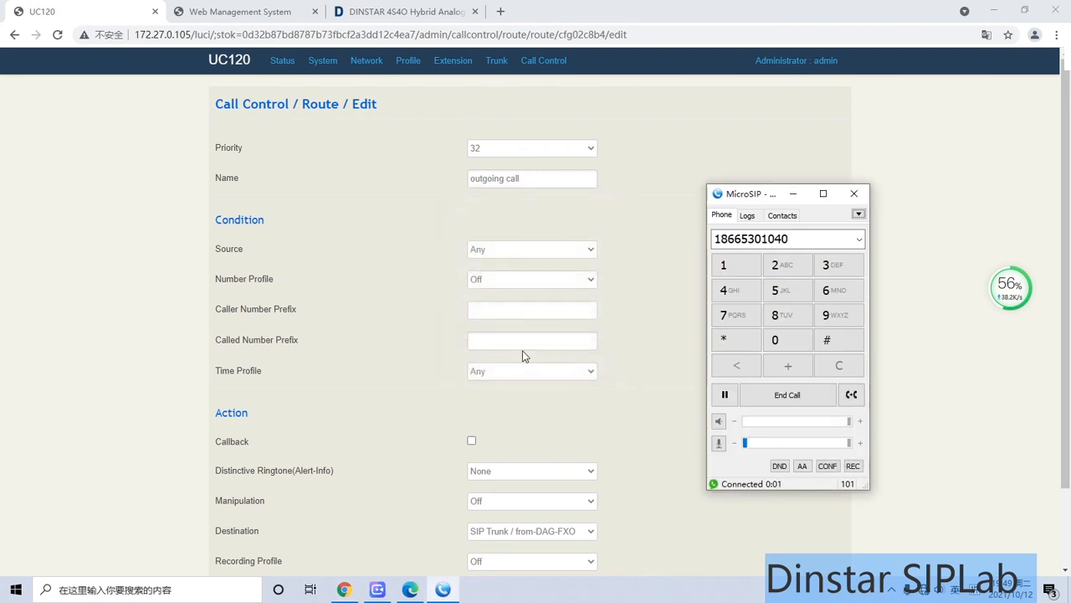
pyautogui.click(787, 394)
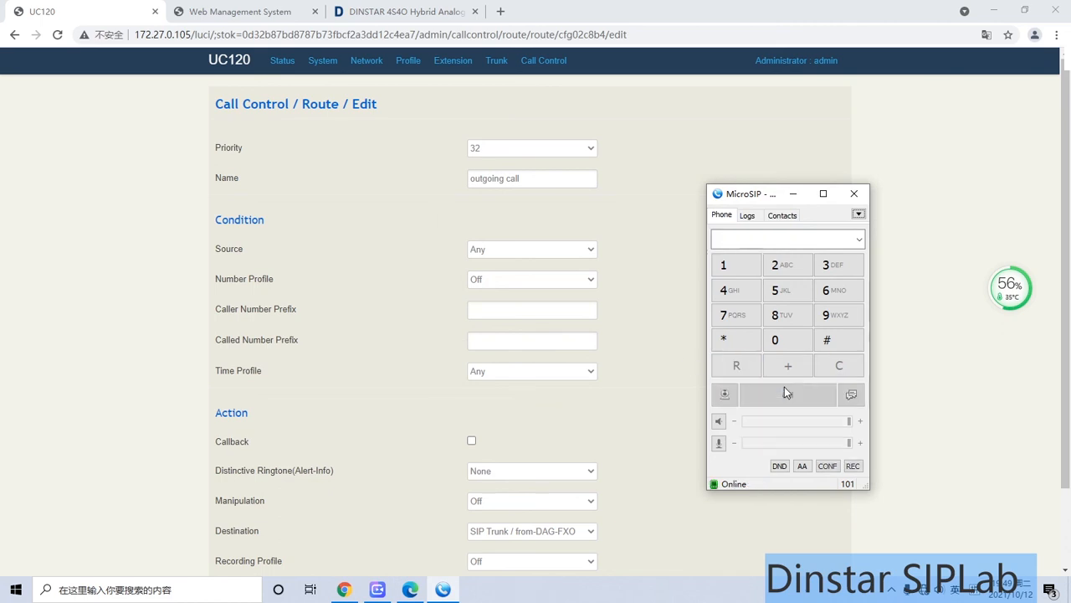
pyautogui.click(653, 360)
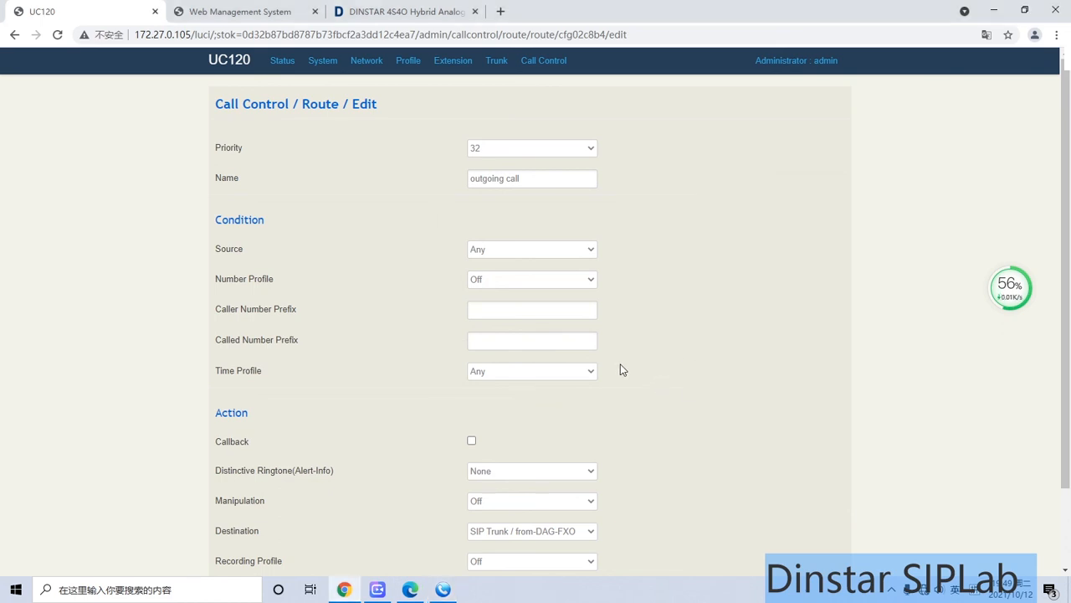